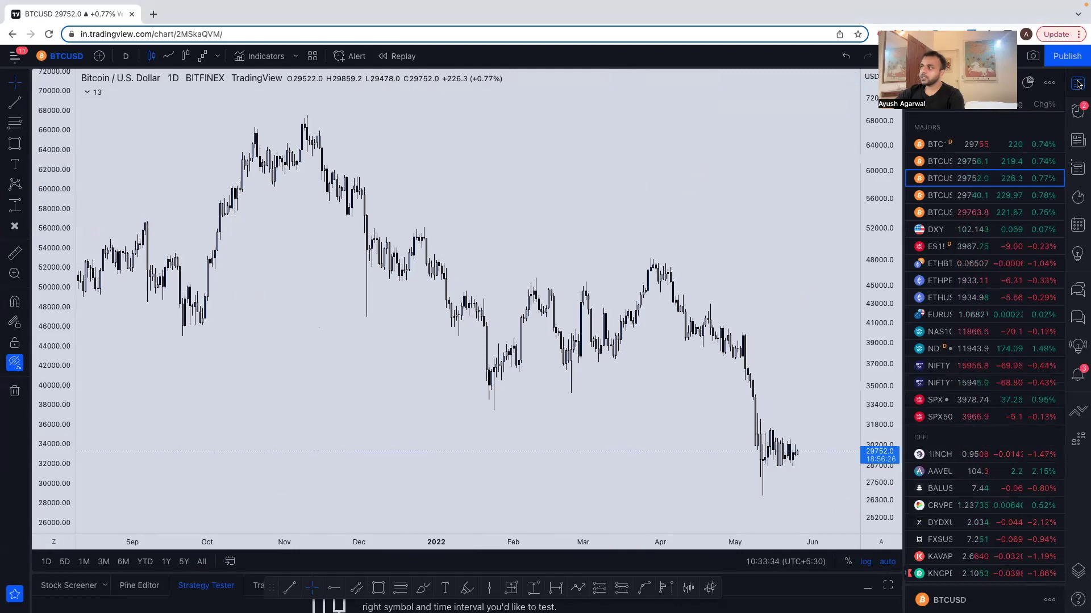
Collapse the right-side watchlist panel so the BTCUSD daily chart fills the width.
left_click(1067, 84)
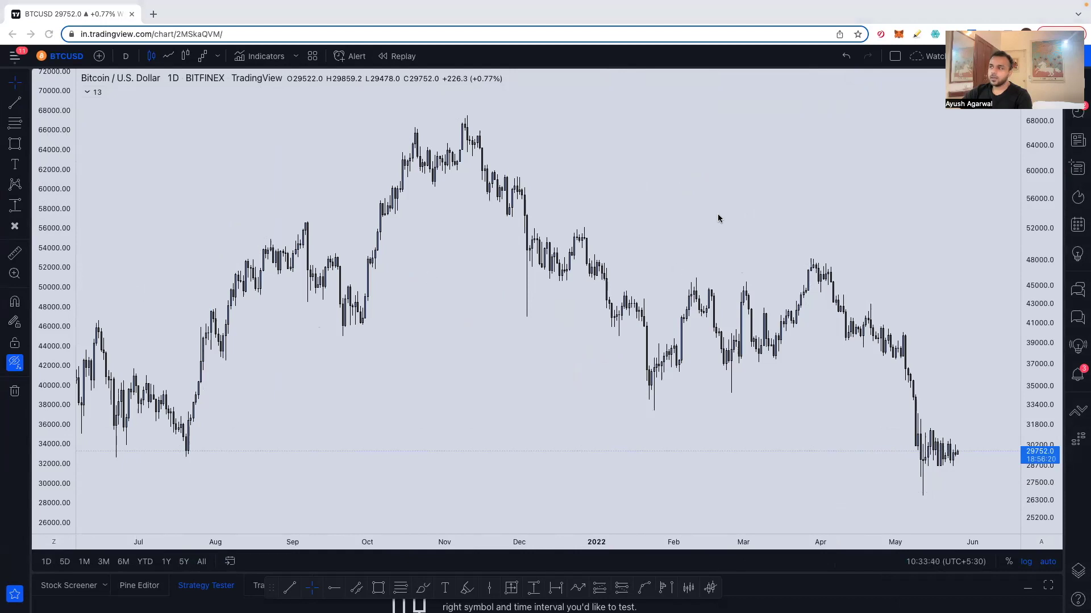
Frame the daily chart from August to the latest May candles with empty space to the right.
scroll(710, 214, "down", 1)
left_click_drag(709, 214, 681, 216)
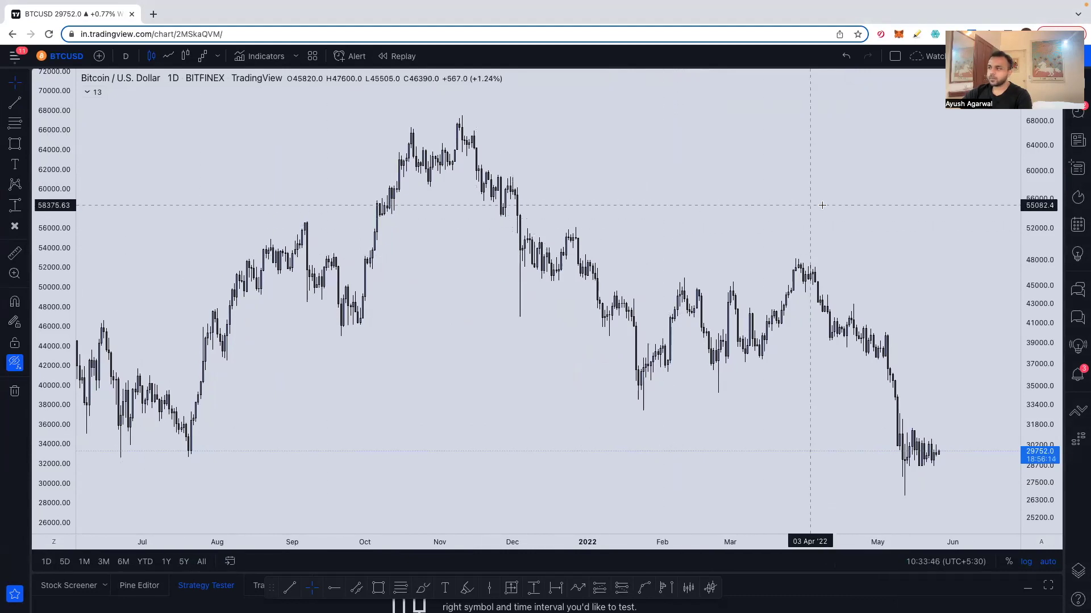
scroll(735, 242, "right", 5)
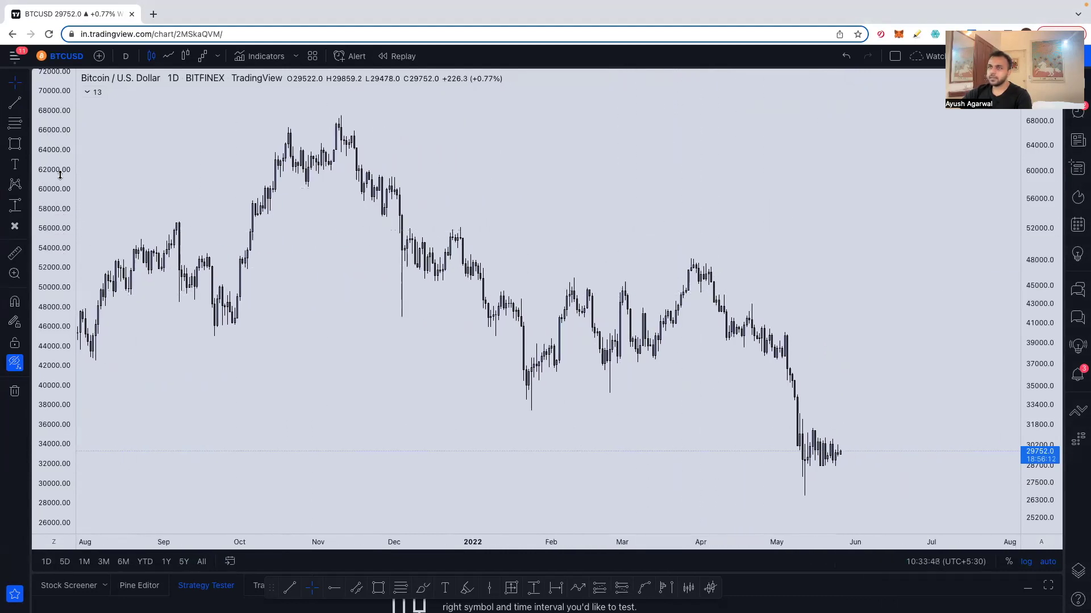
left_click(16, 145)
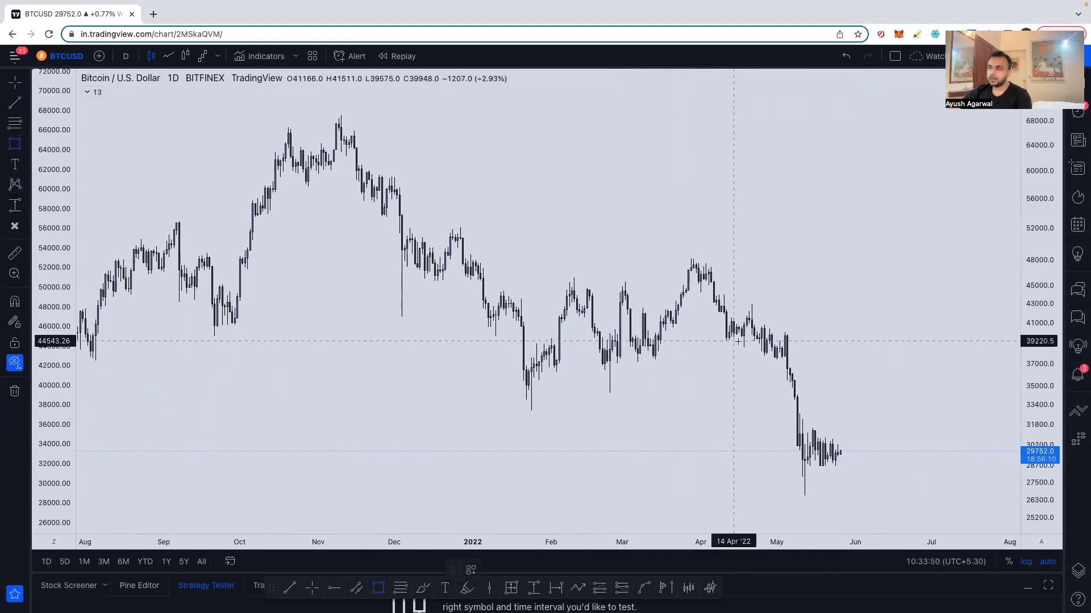
Draw a thin pink zone around 44,500 from 09 Jan '22 to 24 May '22.
left_click(493, 291)
left_click(834, 292)
left_click_drag(835, 292, 835, 291)
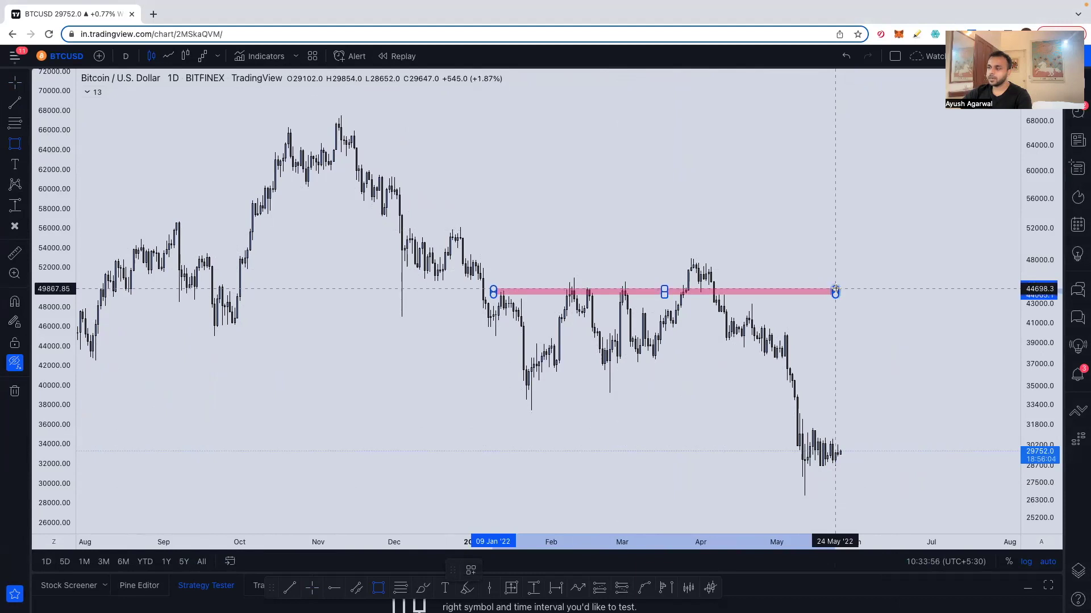
left_click(835, 291)
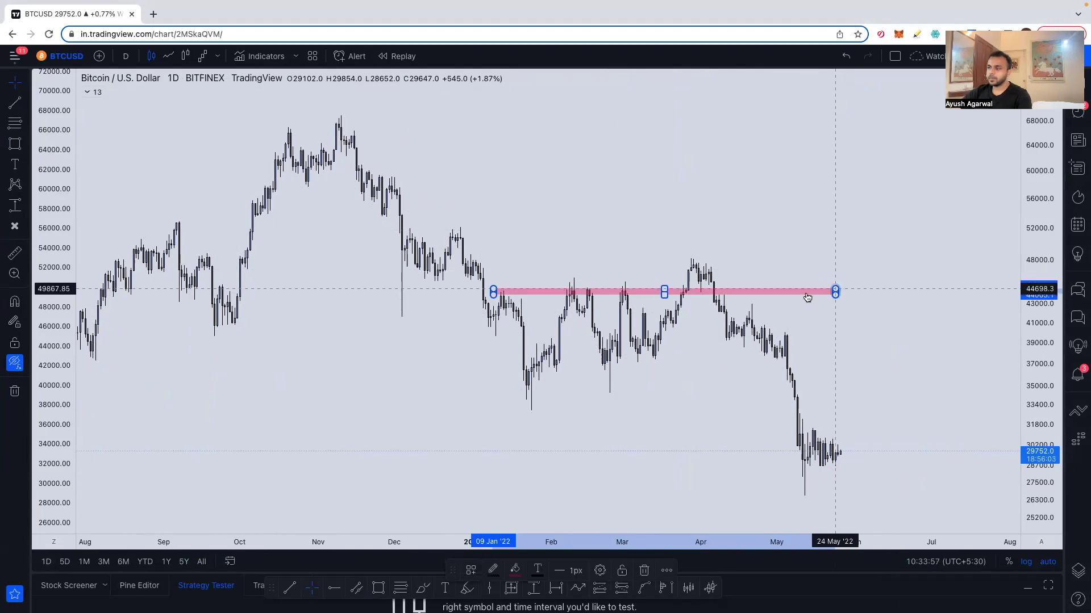
Place red X marks on five zone touches: January, two in February, early March and April.
left_click(14, 226)
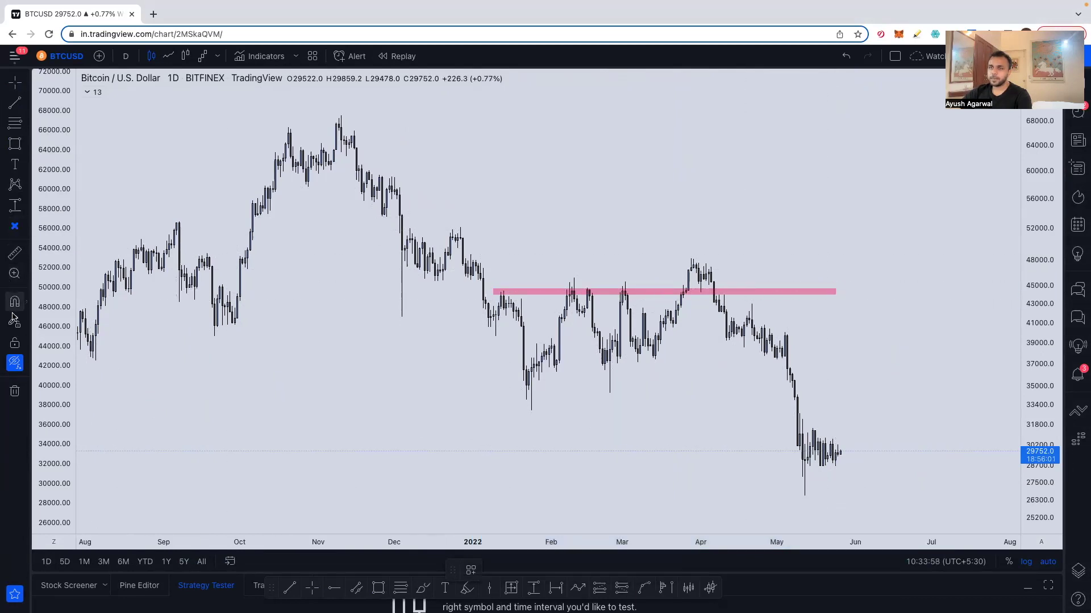
left_click(500, 287)
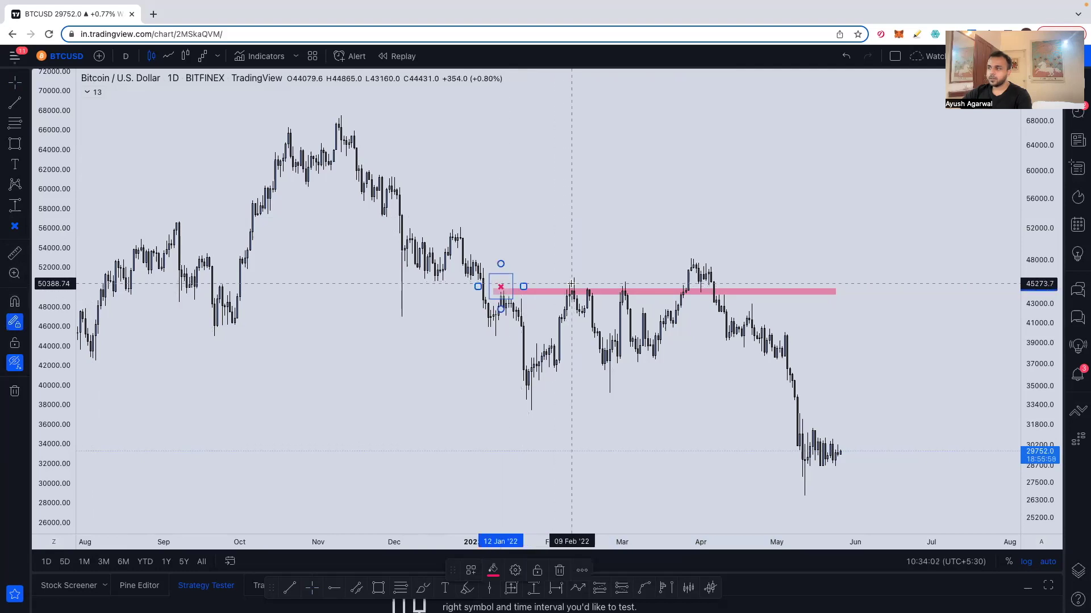
left_click(572, 284)
left_click(587, 283)
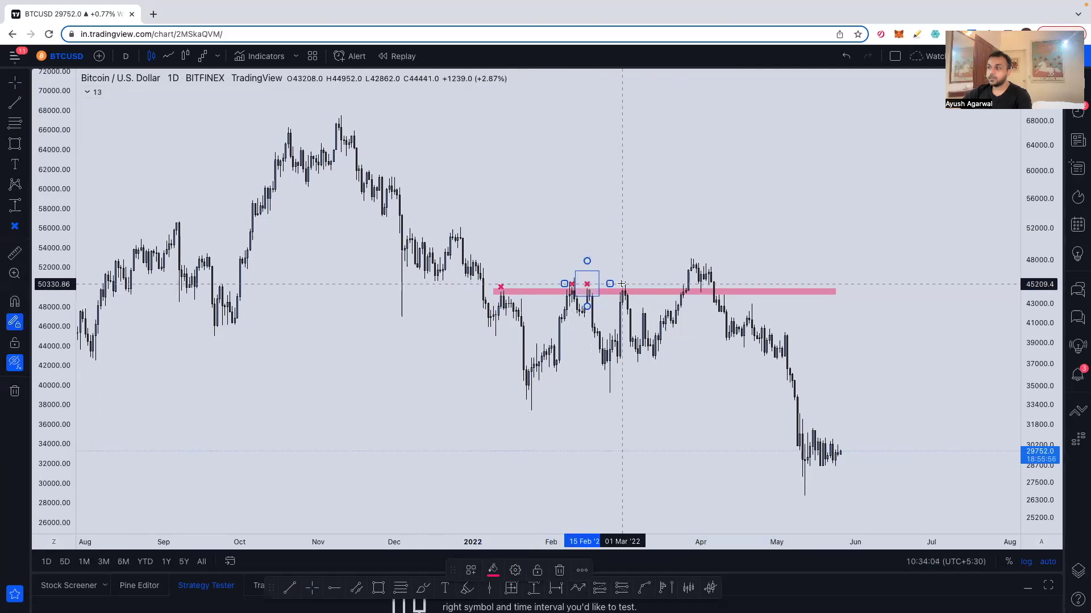
left_click(623, 284)
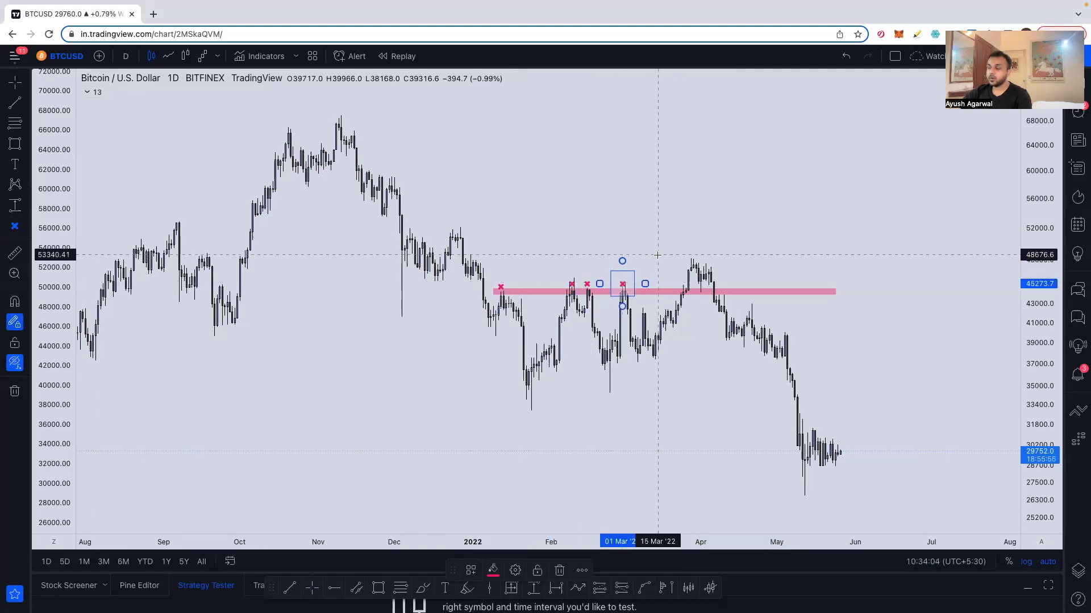
left_click(724, 287)
key("Escape")
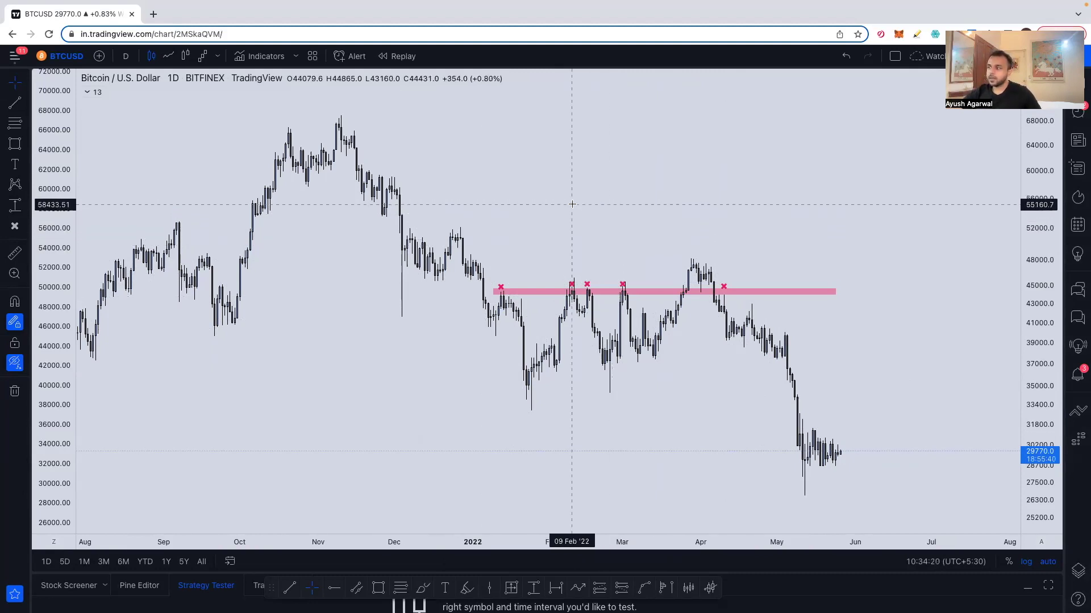
Change the chart interval to 1W, then to 3D.
left_click_drag(560, 207, 668, 208)
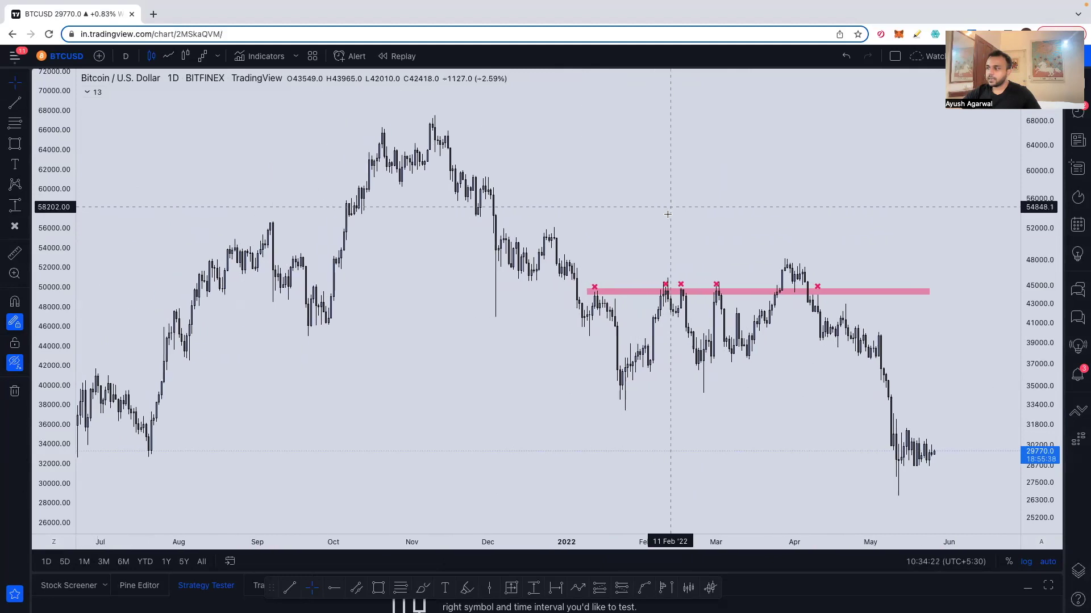
type("1W")
key("Return")
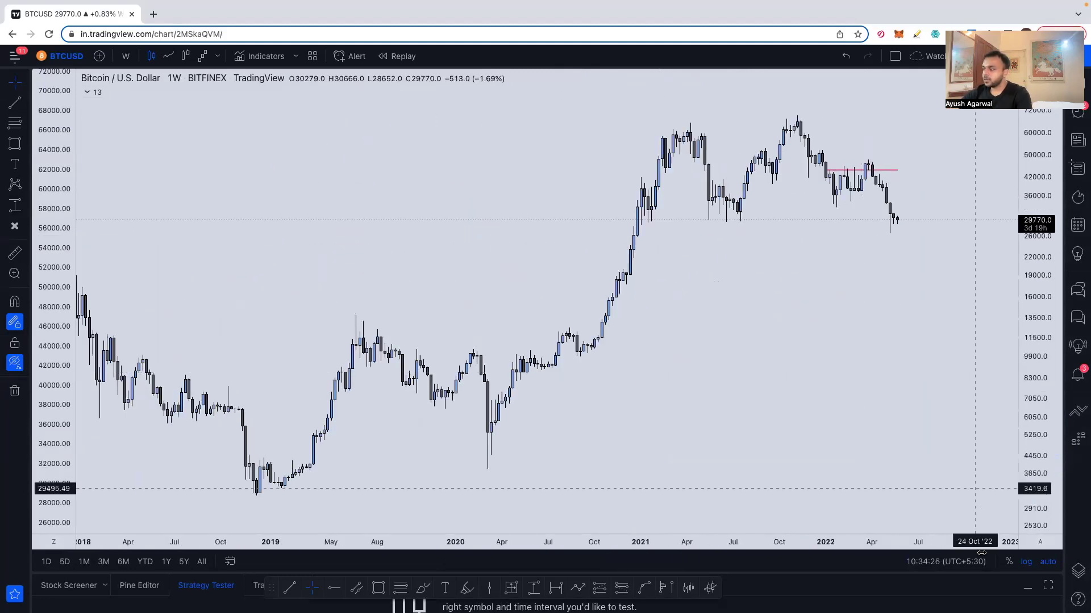
scroll(803, 415, "up", 5)
type("3D")
key("Return")
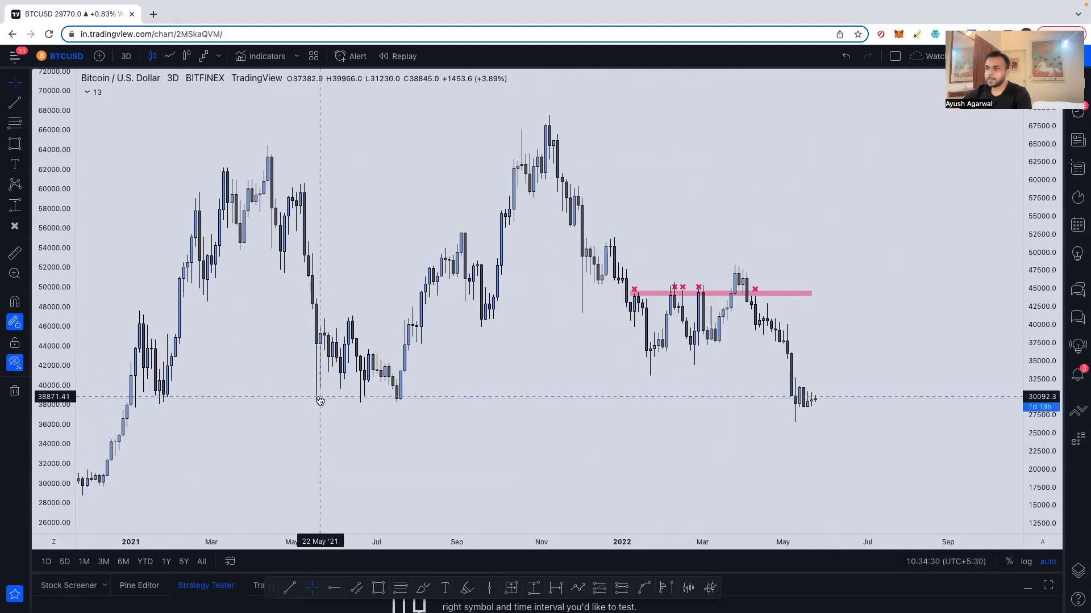
Draw a long pink support rectangle from 04 Jan '21 to 15 Jul '22.
key("alt+shift+r")
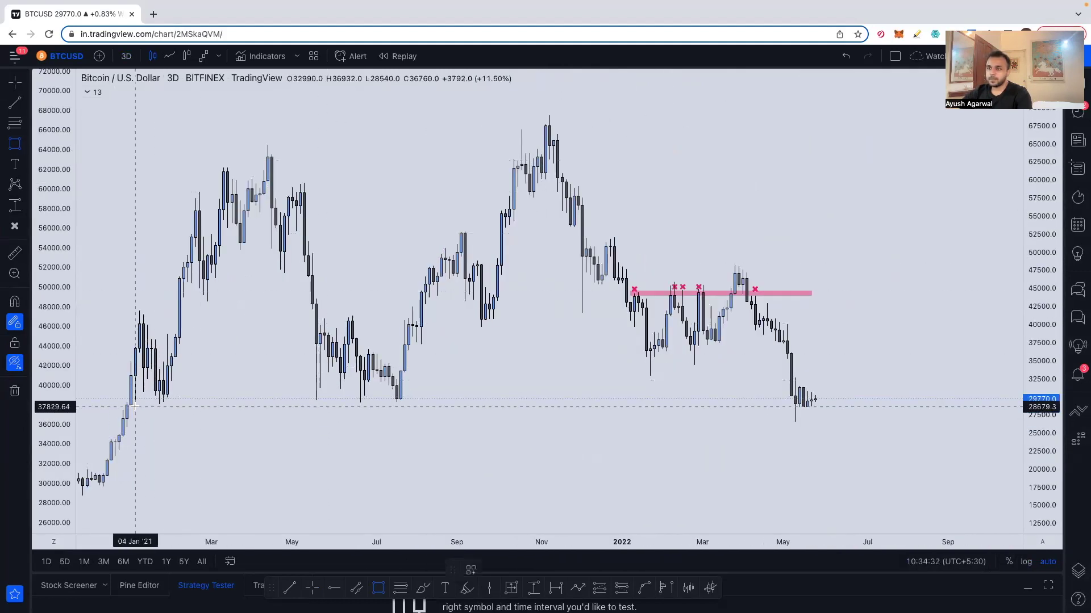
mouse_move(135, 404)
left_mouse_down()
mouse_move(920, 382)
mouse_move(869, 392)
mouse_move(884, 398)
left_mouse_up()
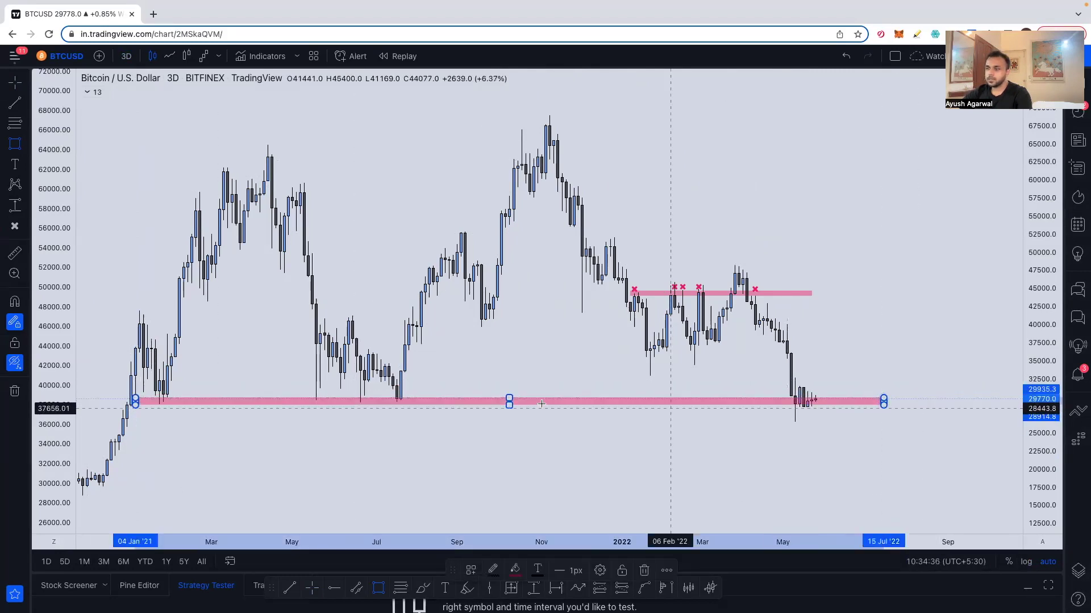
mouse_move(496, 441)
left_mouse_down()
mouse_move(141, 398)
mouse_move(510, 457)
left_mouse_up()
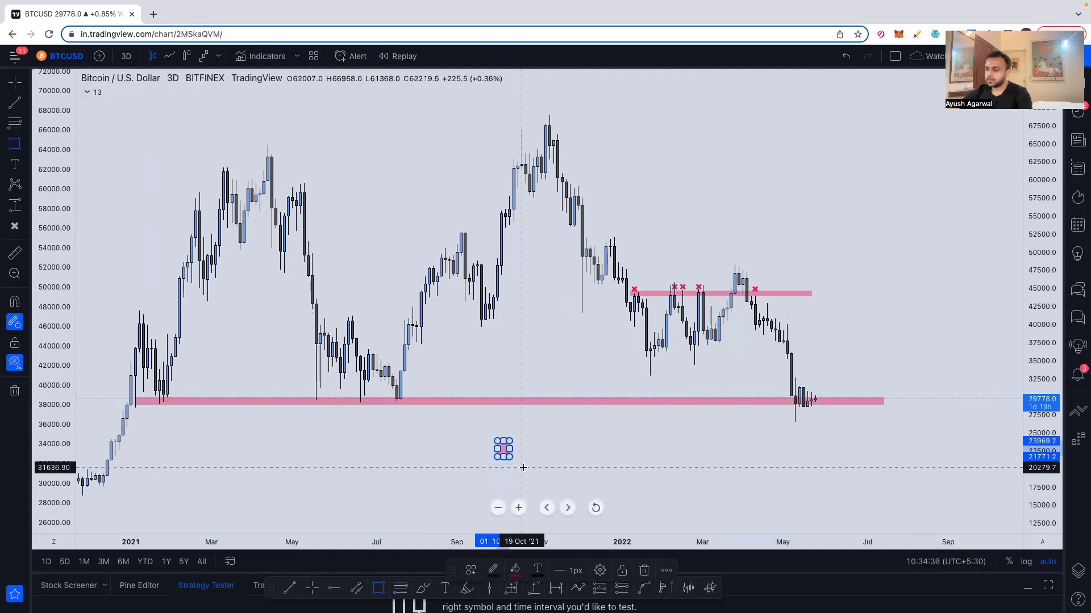
key("Escape")
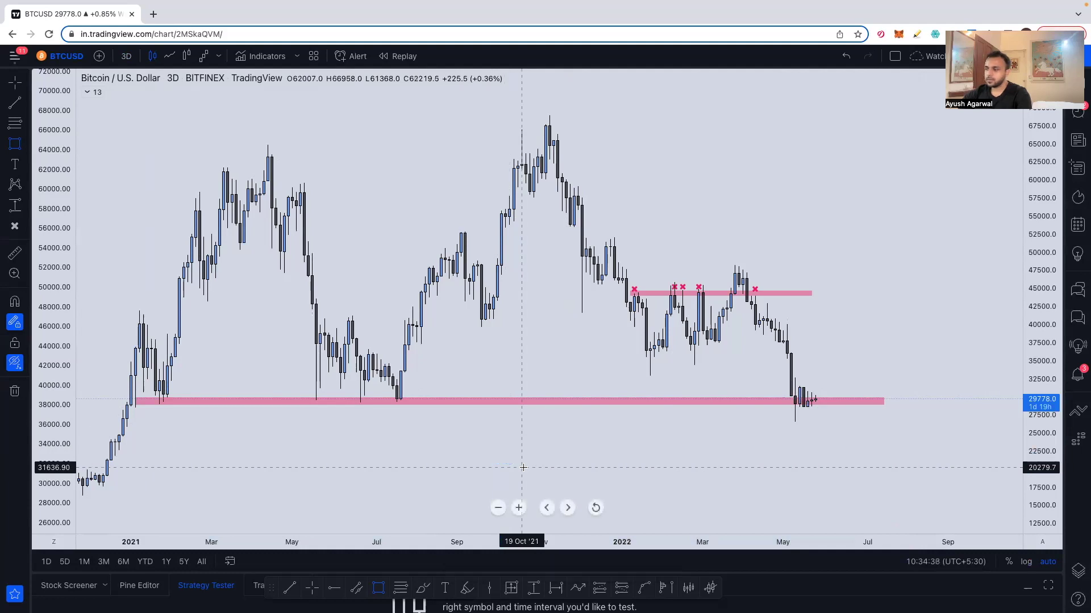
Place check marks on the January, May, June, July 2021 and May 2022 support touches.
left_click(27, 229)
left_click(152, 298)
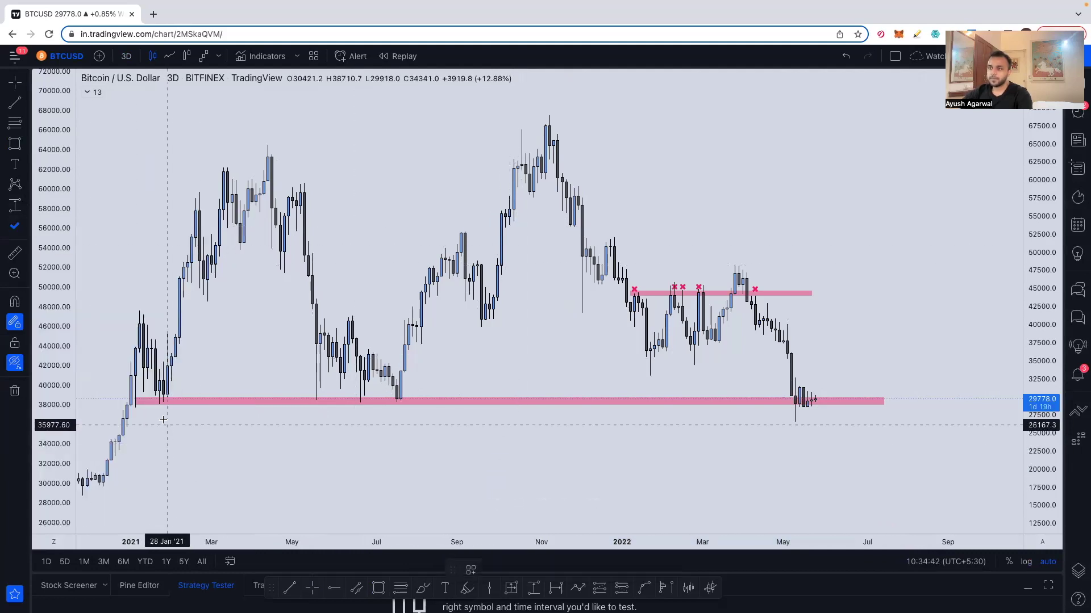
left_click(159, 409)
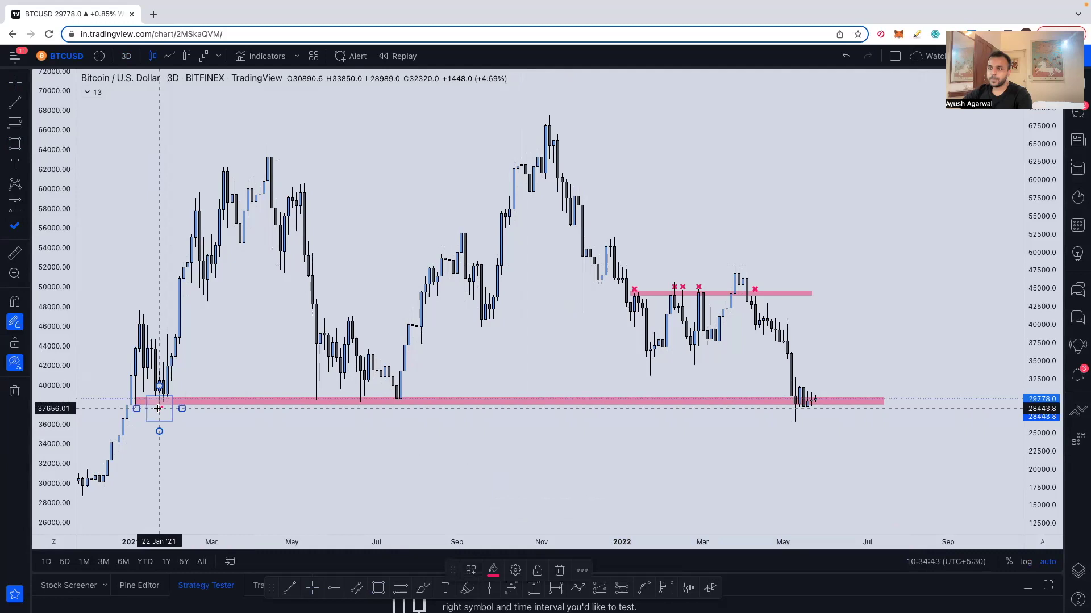
left_click(316, 410)
left_click(360, 412)
left_click(396, 414)
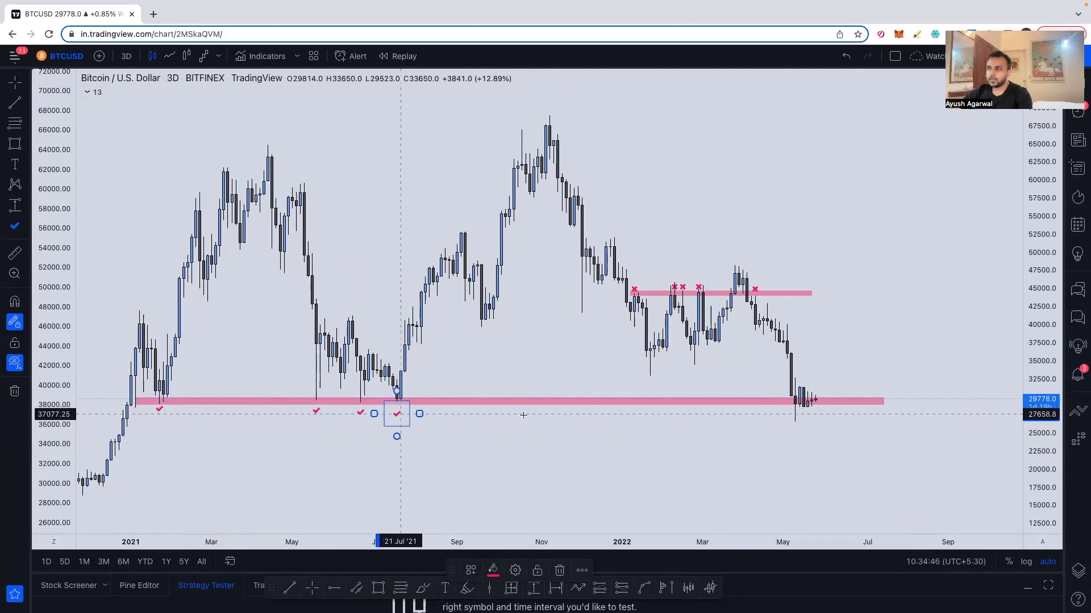
left_click(803, 414)
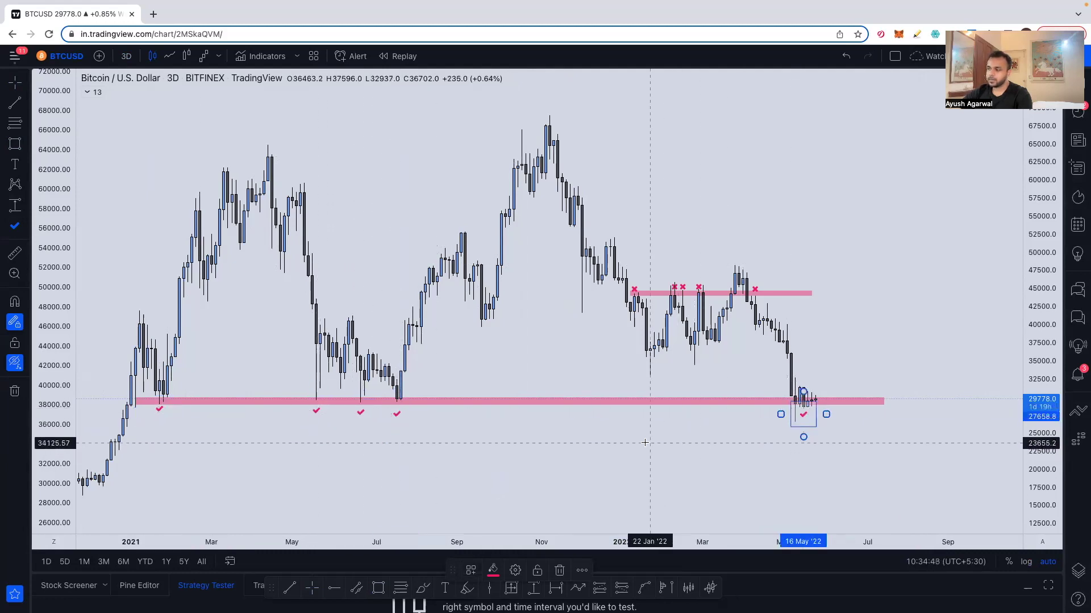
left_click(468, 445)
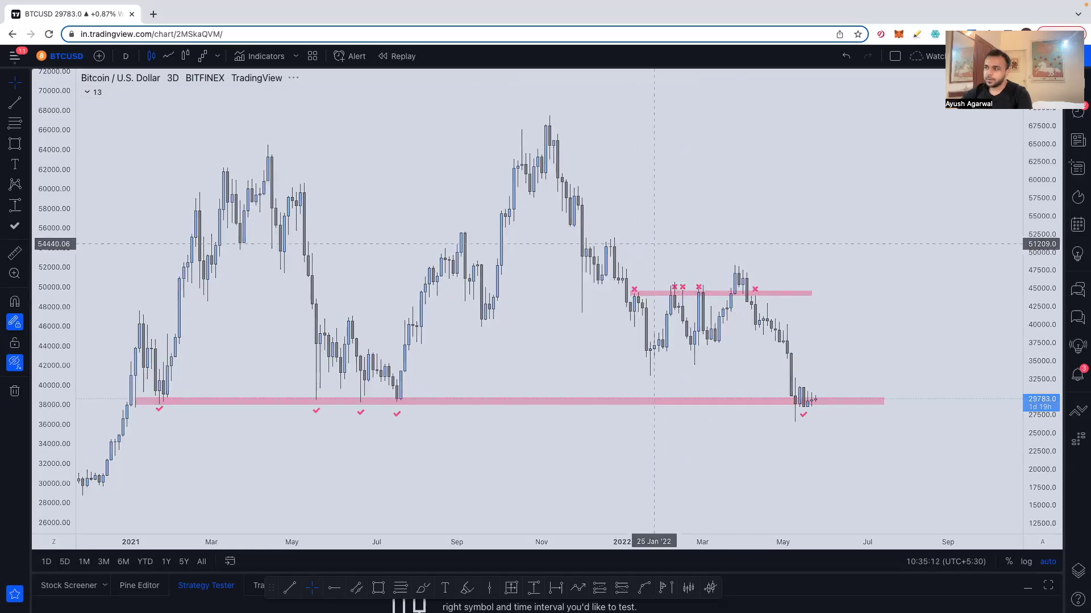
Return to the 1D interval and drag an X mark onto its touch on the upper zone.
key("1")
key("d")
key("Return")
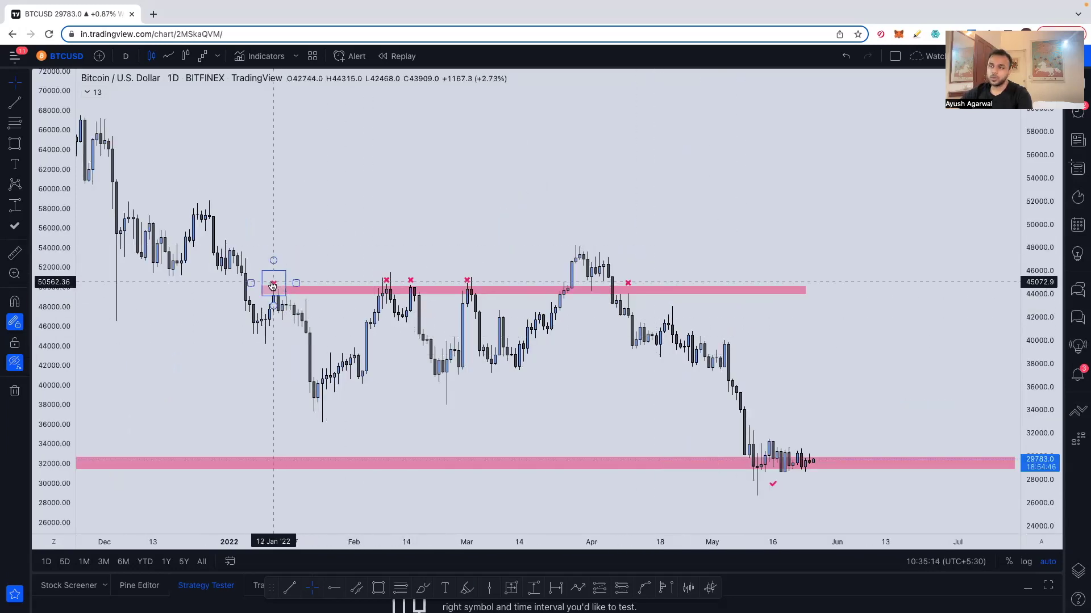
left_click_drag(388, 287, 415, 283)
left_click(465, 282)
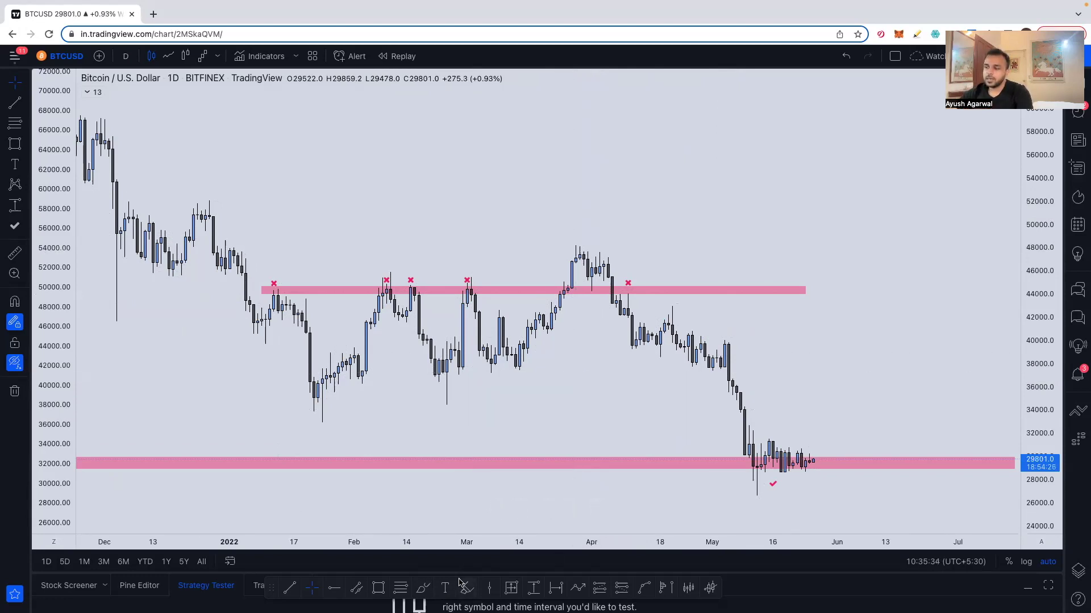
Brush a path from the last X that retests the 45,000 zone then rises toward 52,000.
left_click(425, 589)
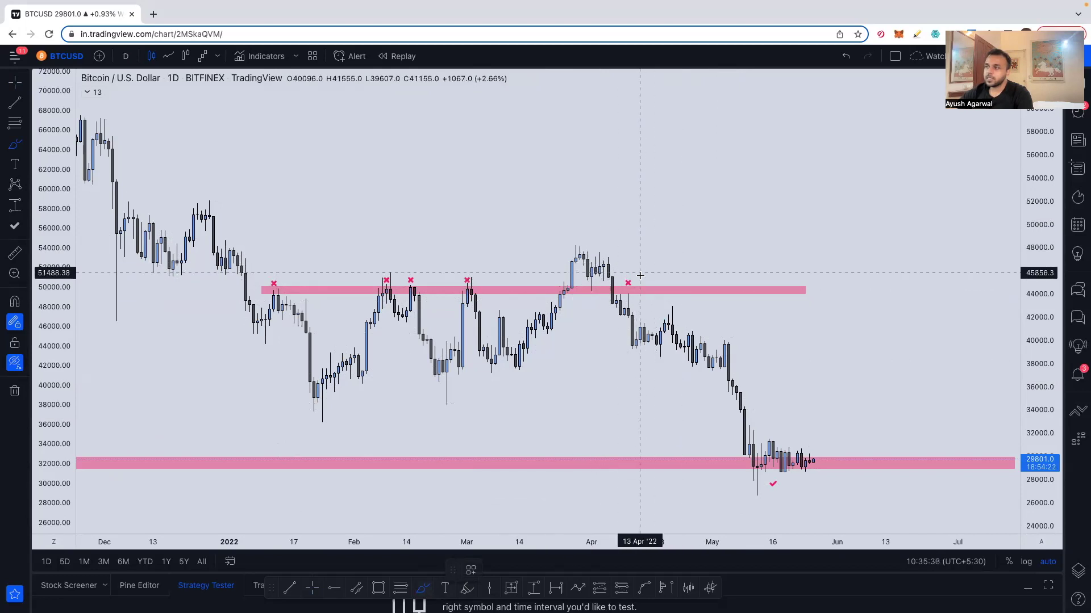
mouse_move(639, 282)
left_mouse_down()
mouse_move(669, 258)
mouse_move(683, 271)
mouse_move(727, 210)
left_mouse_up()
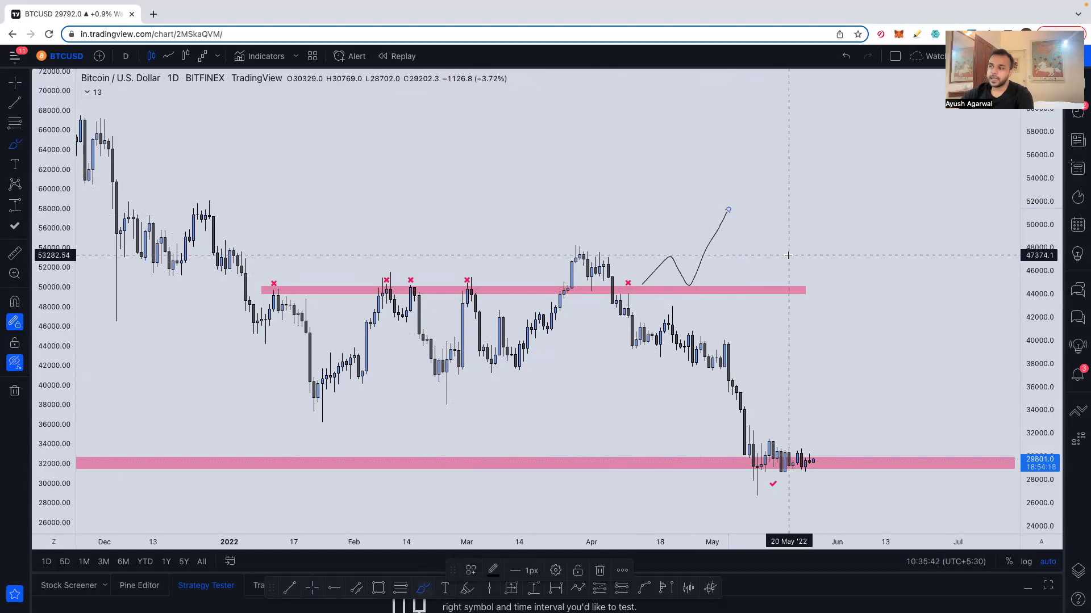
key("Escape")
left_click(628, 282)
left_click(609, 172)
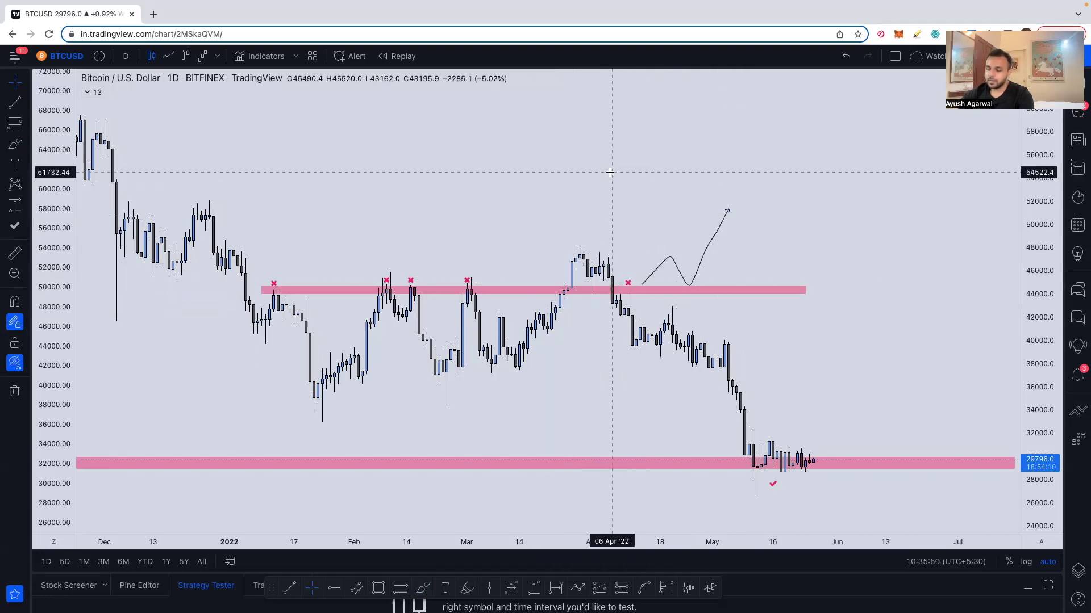
scroll(609, 172, "down", 10)
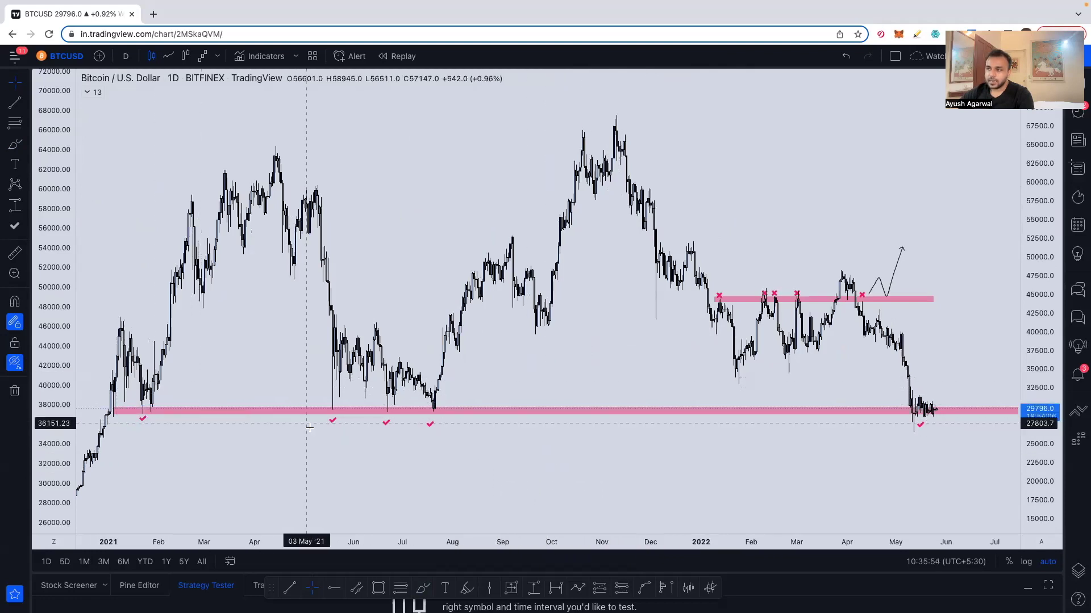
Drag the lower support zone down to about 37,482 to line up with the 2021 lows.
left_click(945, 410)
left_click(919, 435)
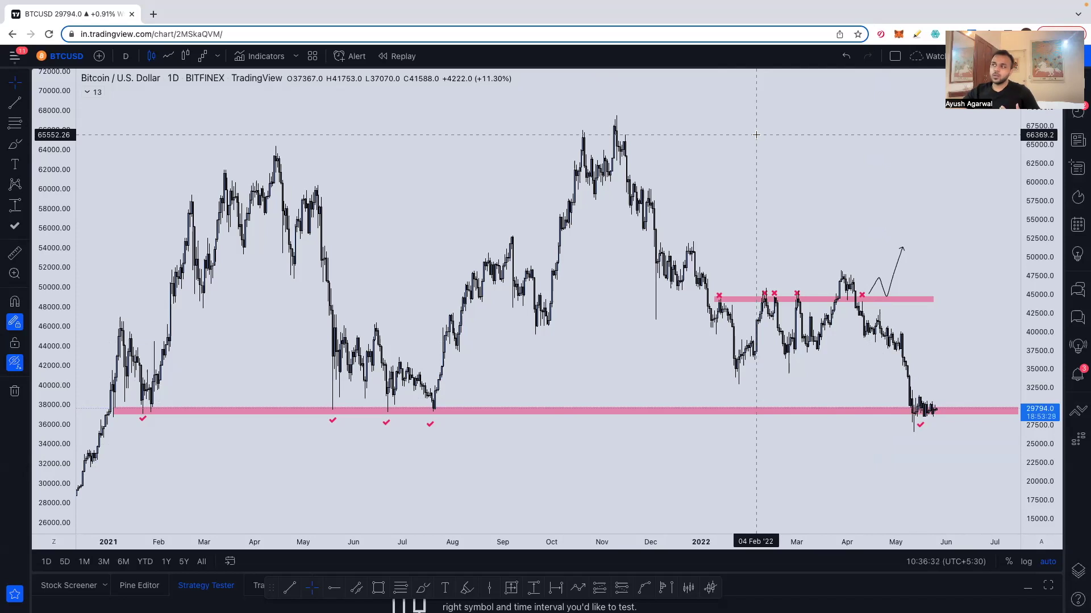
scroll(766, 188, "up", 1)
left_click(765, 331)
scroll(786, 256, "down", 2)
left_click(924, 412)
left_click_drag(924, 413, 429, 409)
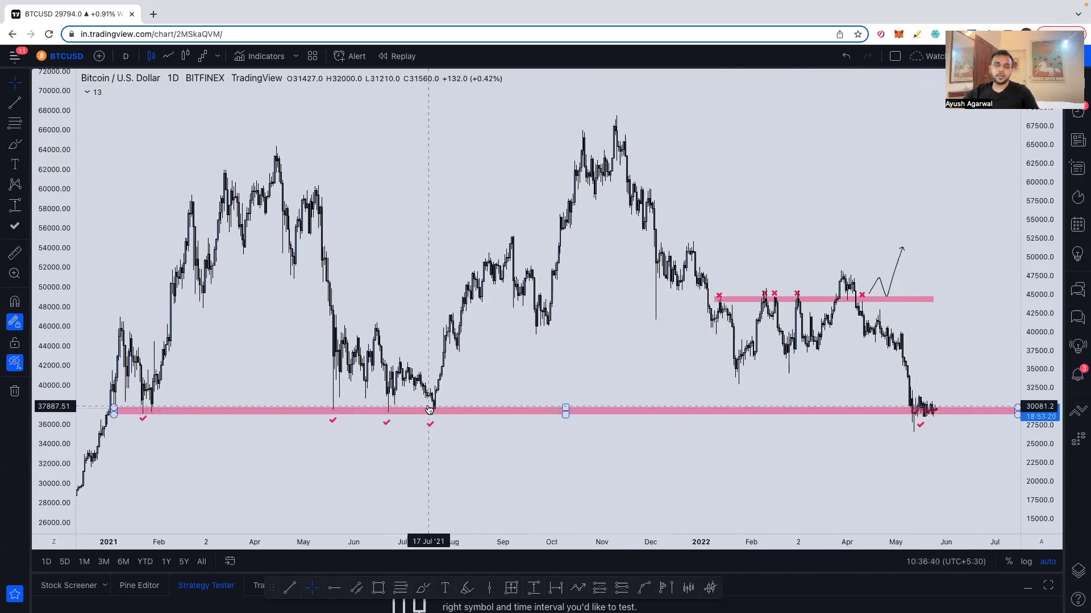
left_click(516, 439)
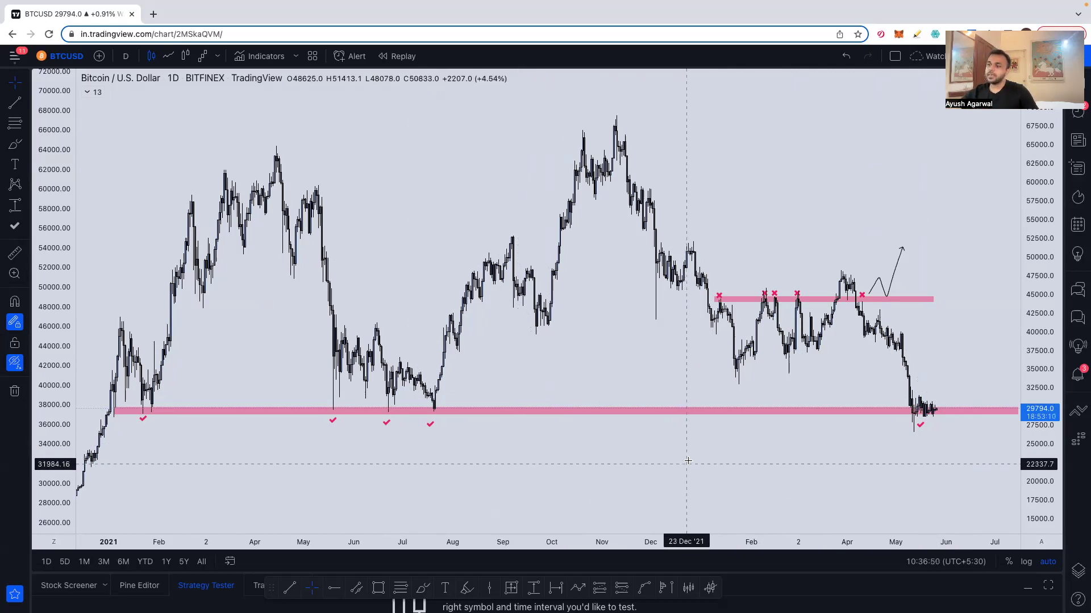
left_click(926, 419)
left_click(929, 414)
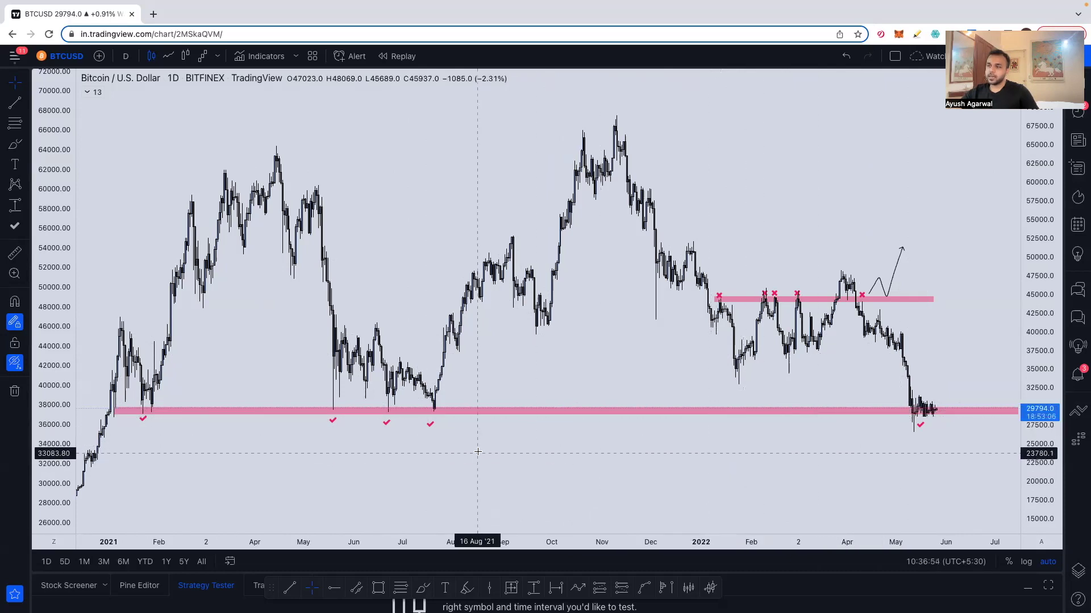
Brush two paths, from the July 2021 low and the latest candles, retesting the zone then dropping.
left_click(11, 146)
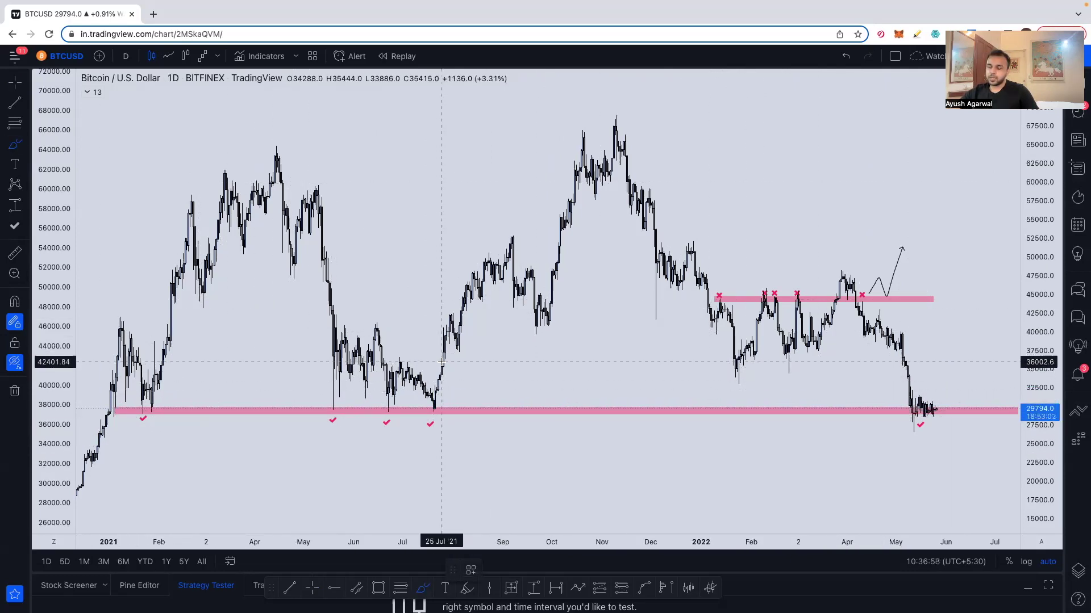
mouse_move(442, 402)
left_mouse_down()
mouse_move(479, 343)
mouse_move(487, 410)
mouse_move(503, 410)
left_mouse_up()
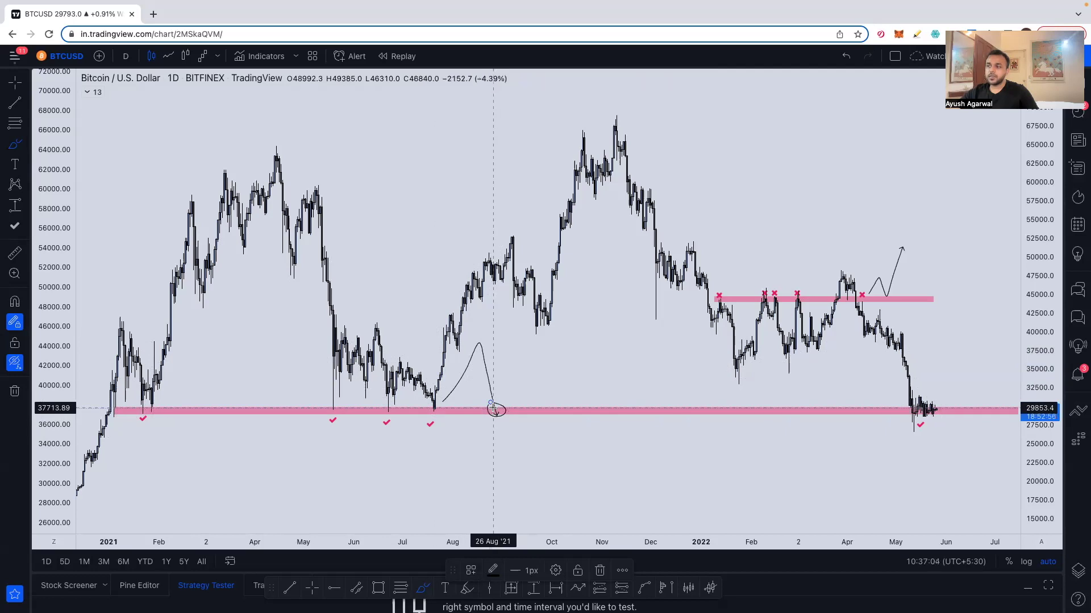
mouse_move(500, 422)
left_mouse_down()
mouse_move(505, 434)
mouse_move(517, 418)
mouse_move(526, 469)
left_mouse_up()
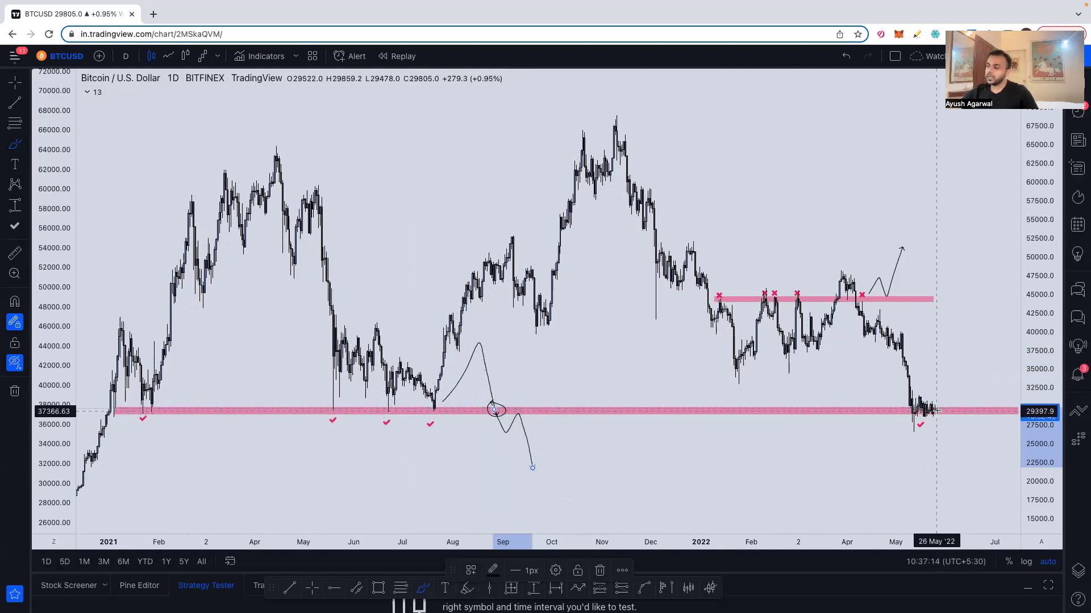
left_click_drag(937, 409, 956, 369)
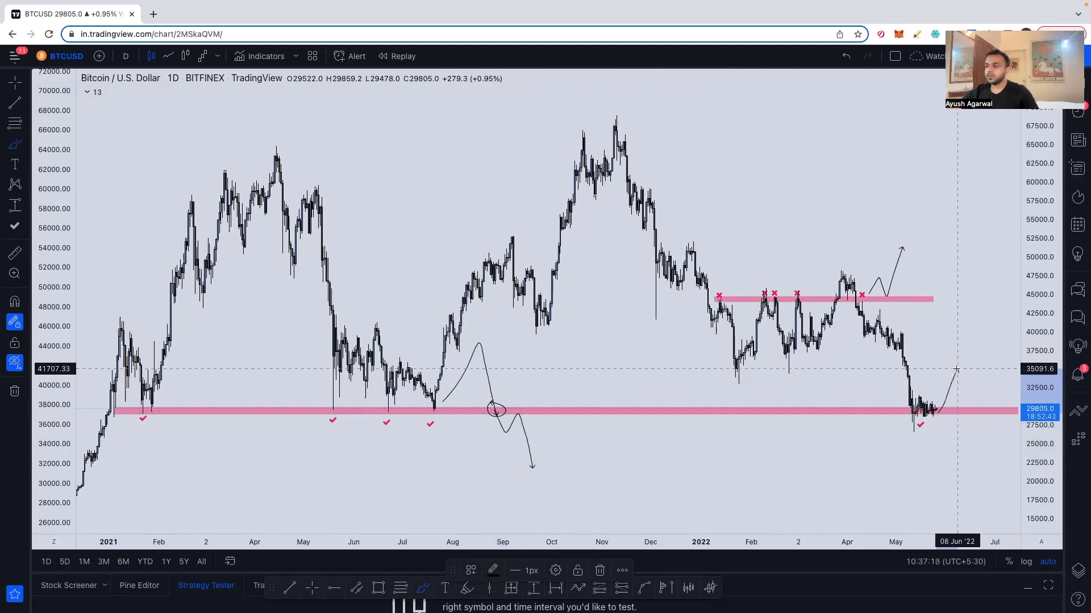
left_click_drag(956, 369, 1004, 453)
left_click_drag(981, 406, 981, 401)
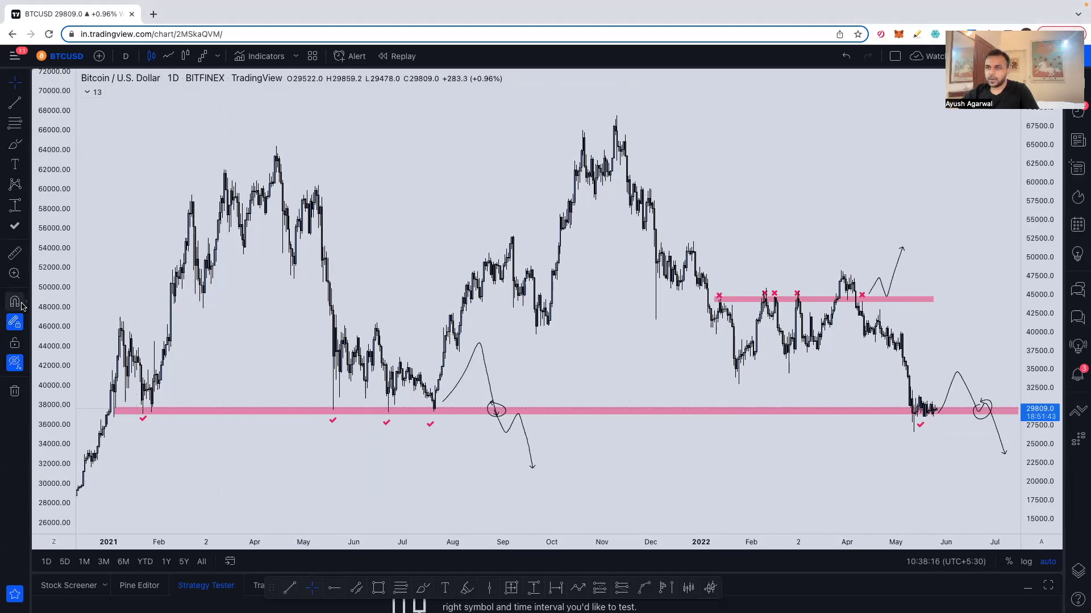
Turn on Magnet mode, lower the Feb 2021 check mark, and draw a trend line from that low.
left_click(142, 419)
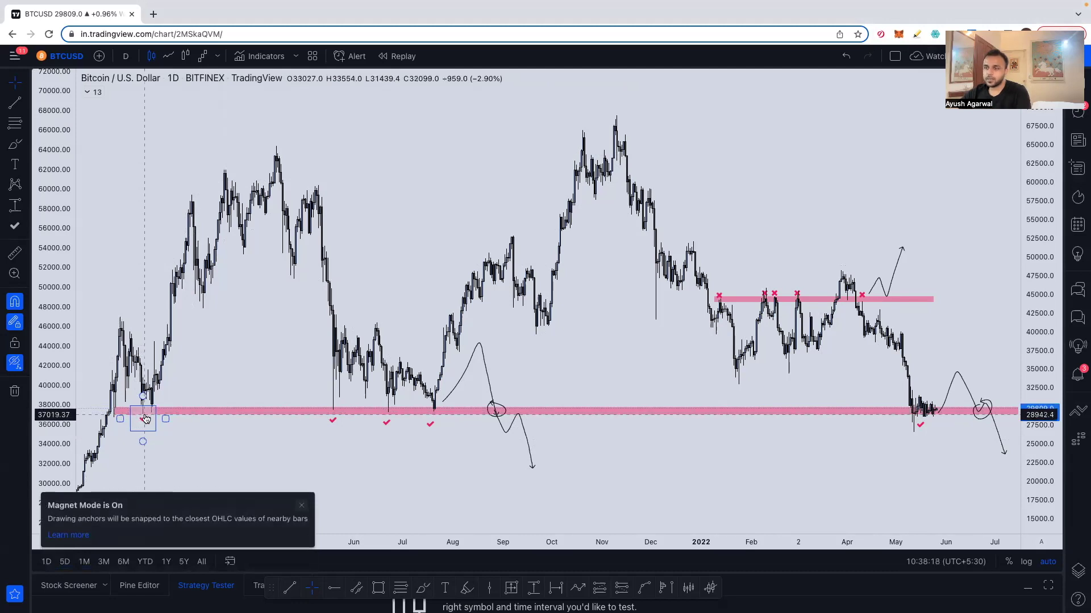
left_click_drag(145, 421, 147, 441)
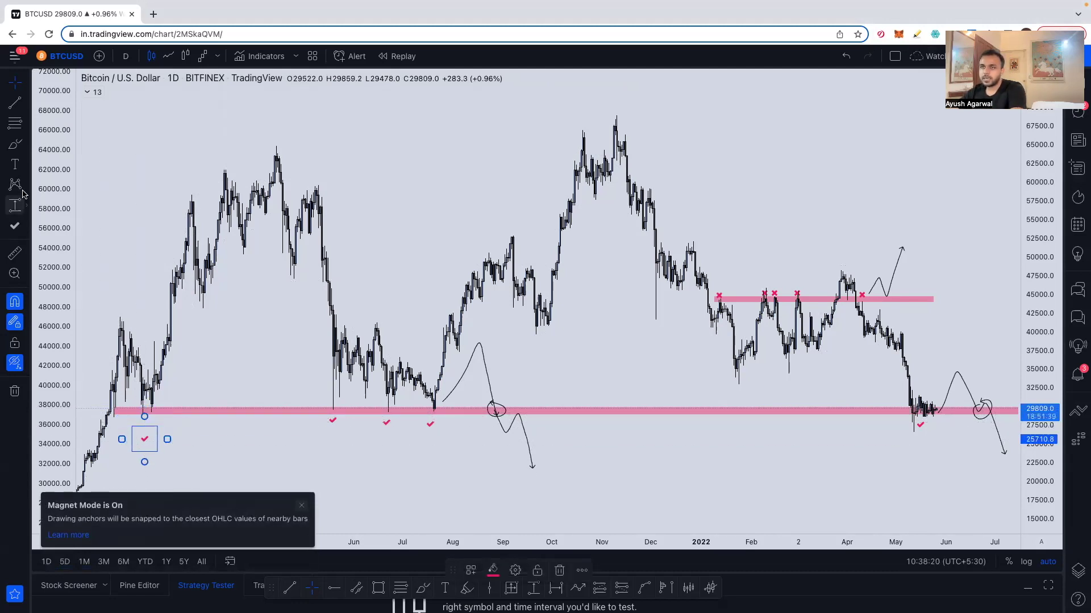
left_click(15, 105)
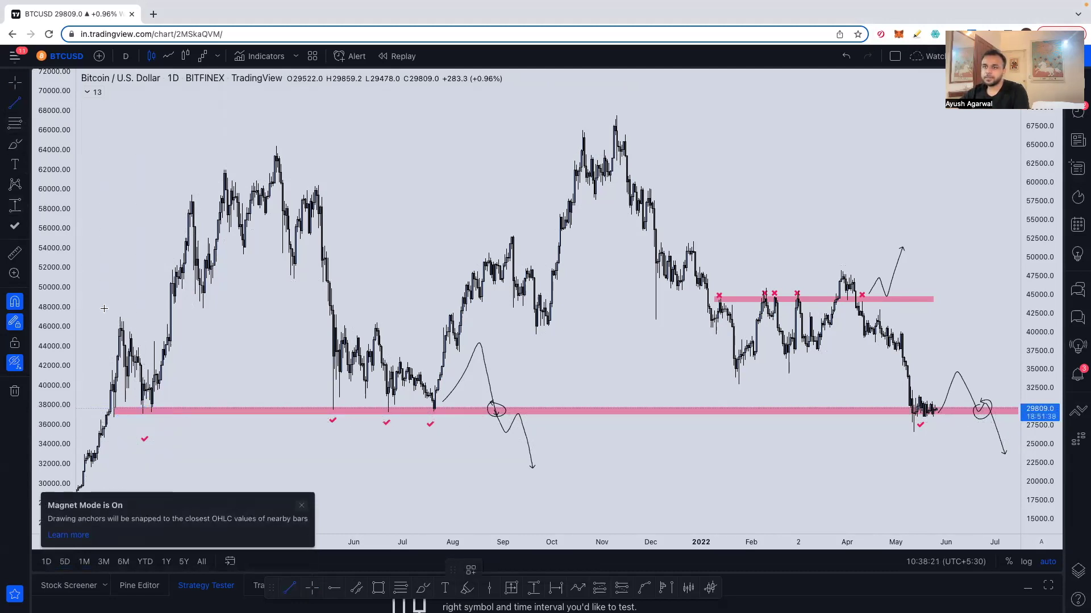
left_click(143, 414)
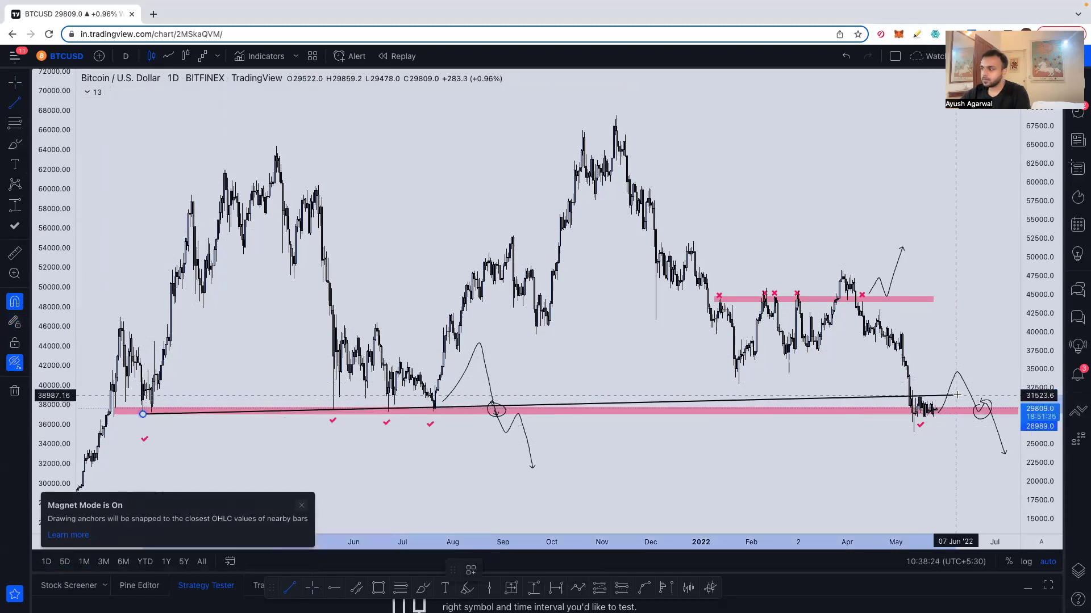
left_click(977, 413)
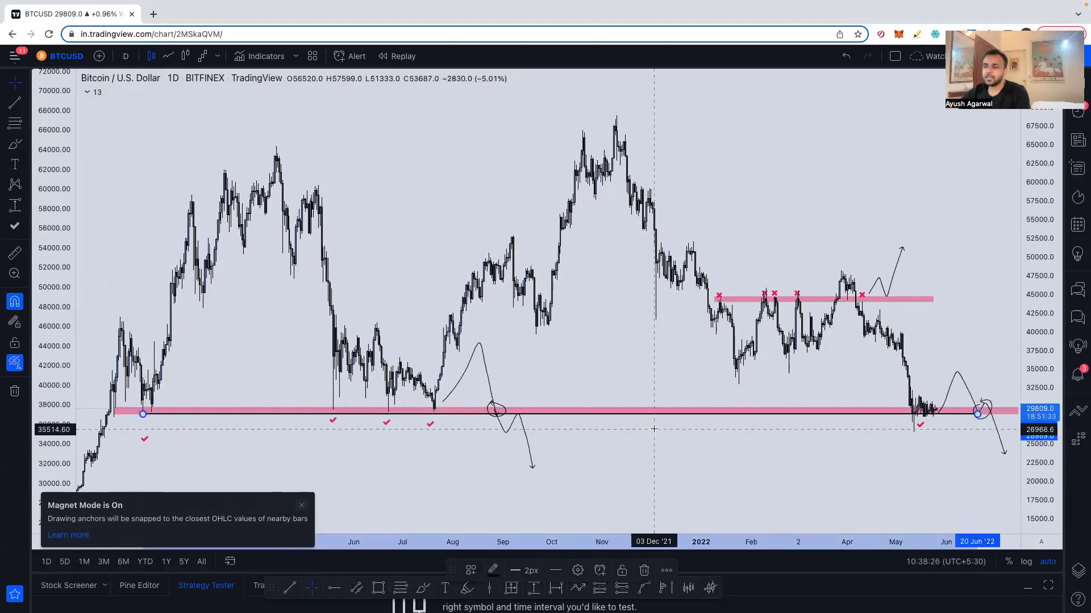
Move the trend line to descend from the April 2021 high, then delete it.
right_click(596, 456)
left_click(595, 456)
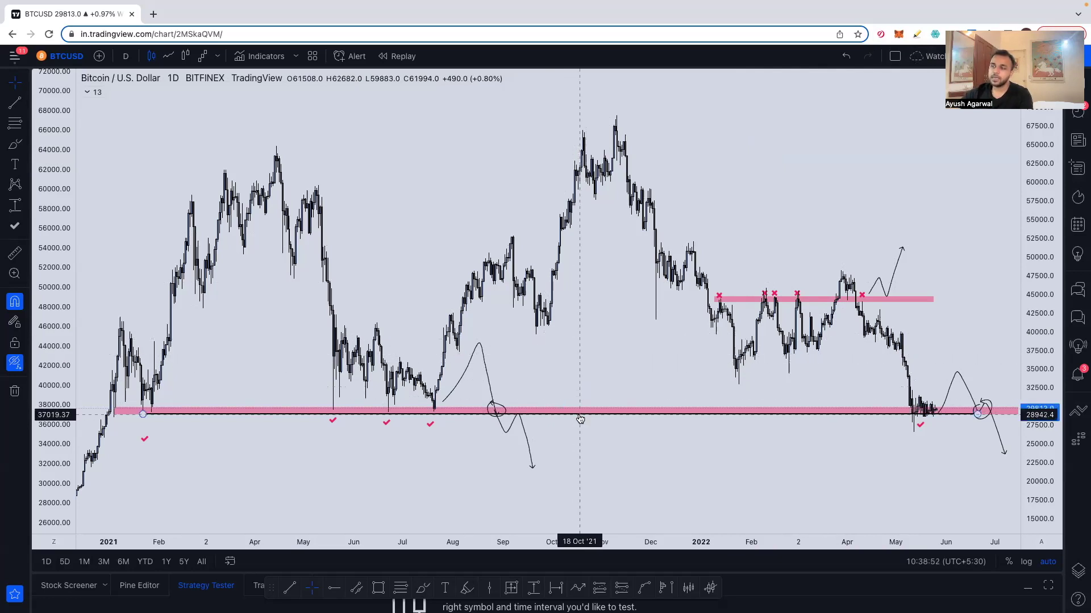
left_click_drag(580, 419, 580, 344)
left_click_drag(143, 344, 276, 147)
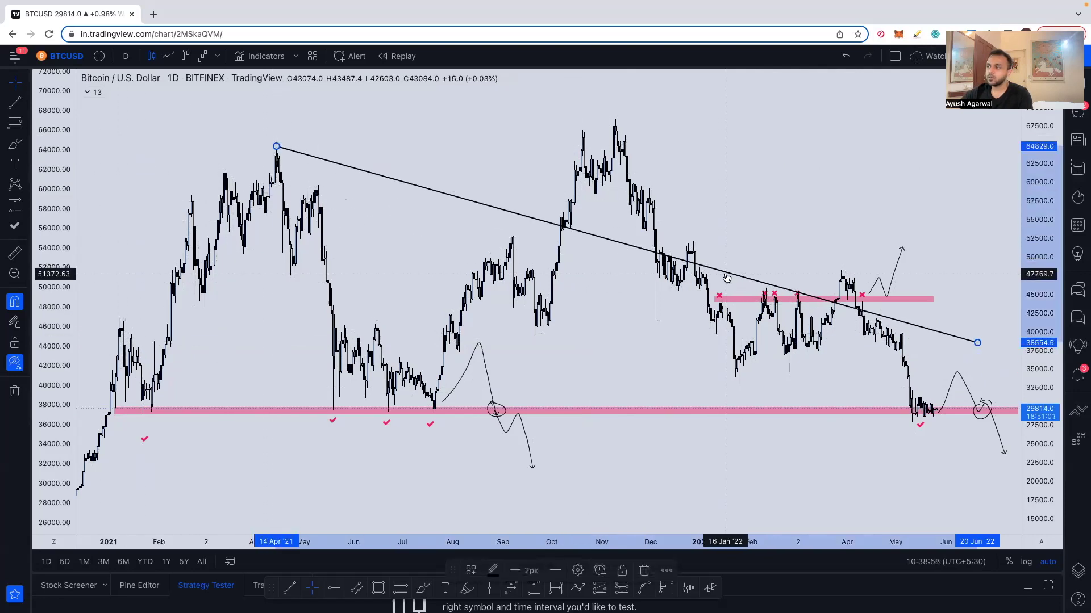
key("Delete")
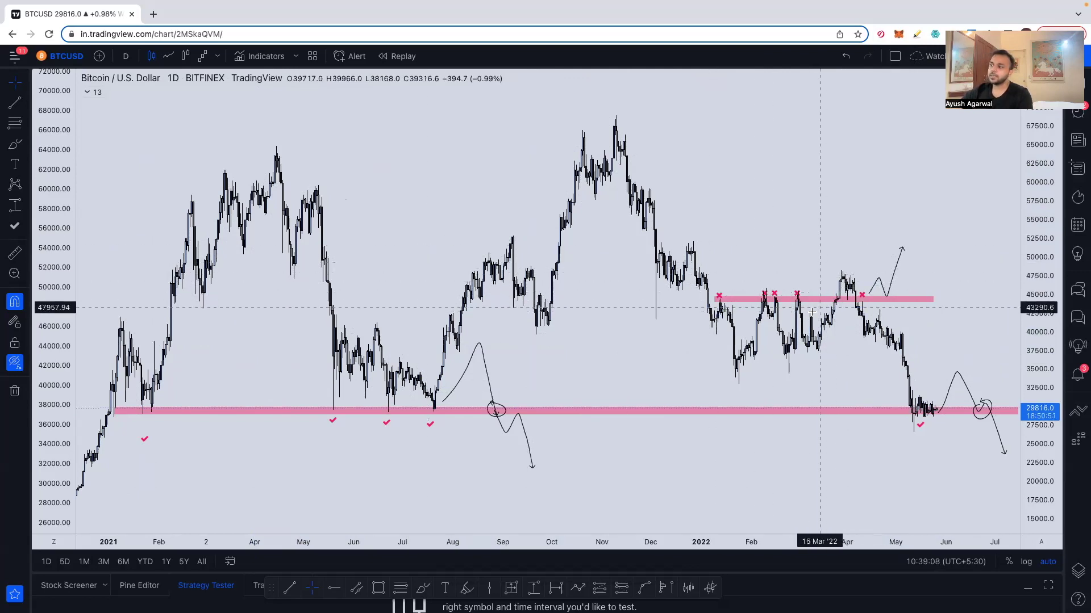
Draw a thin pink zone near 44,800 spanning May to October 2021, then view May–December 2021.
left_click(378, 589)
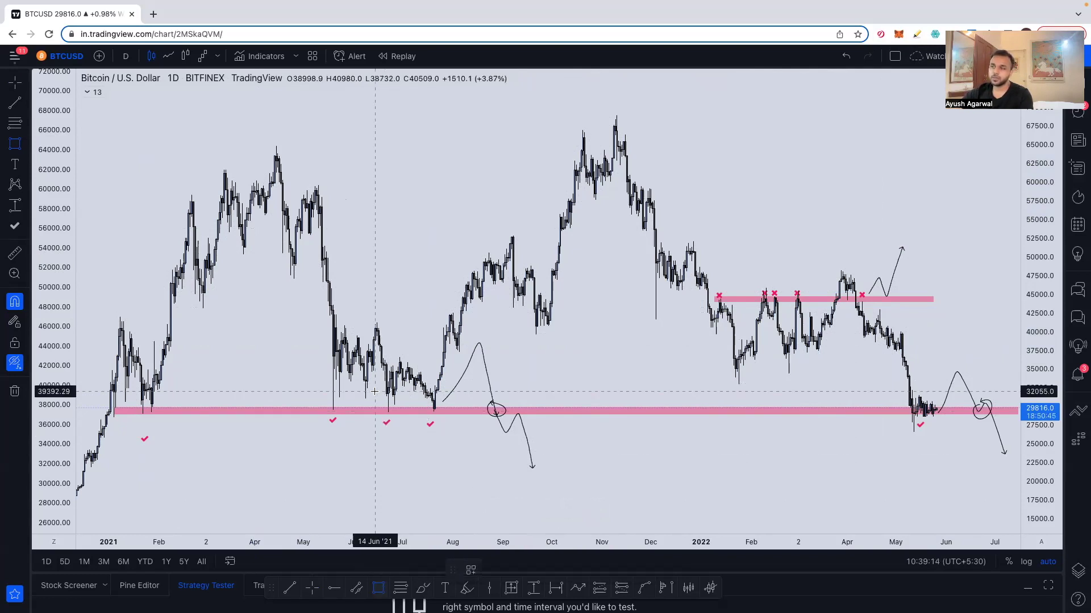
scroll(370, 284, "down", 1)
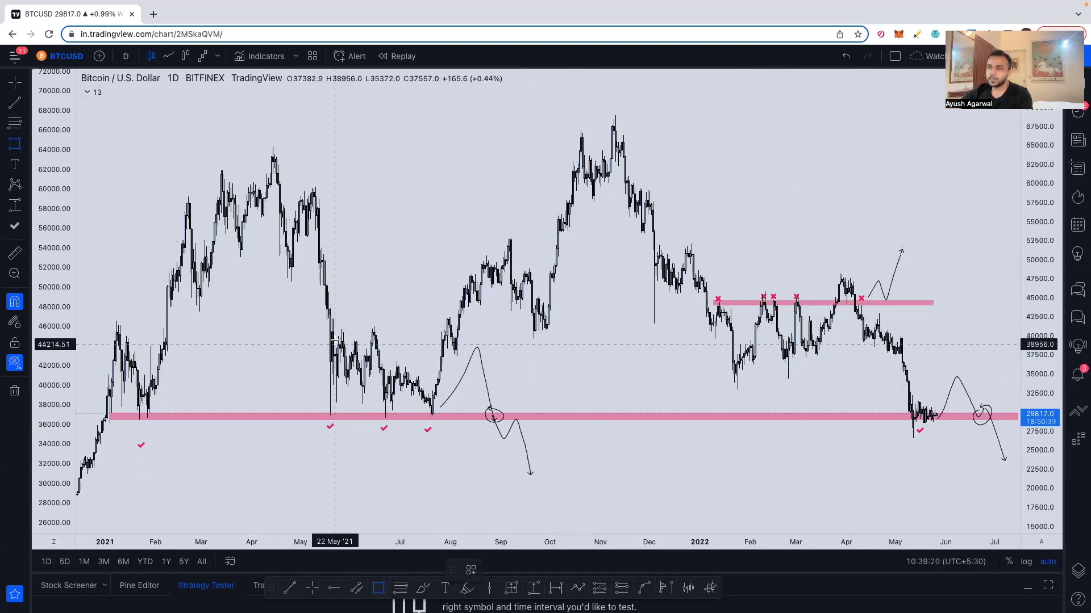
left_click_drag(332, 335, 586, 336)
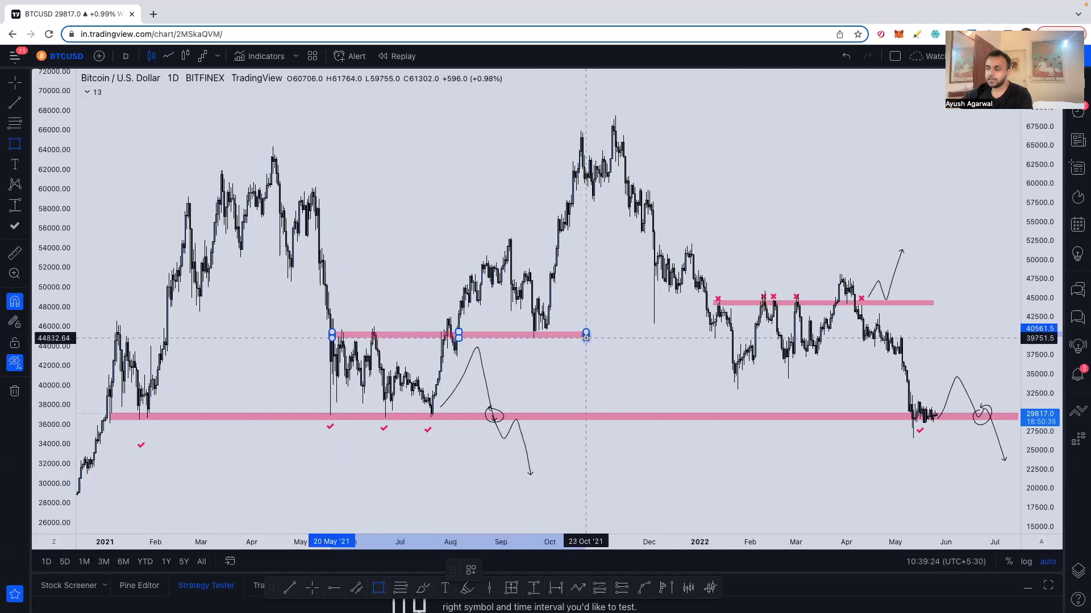
scroll(446, 398, "up", 5)
left_click_drag(446, 399, 270, 405)
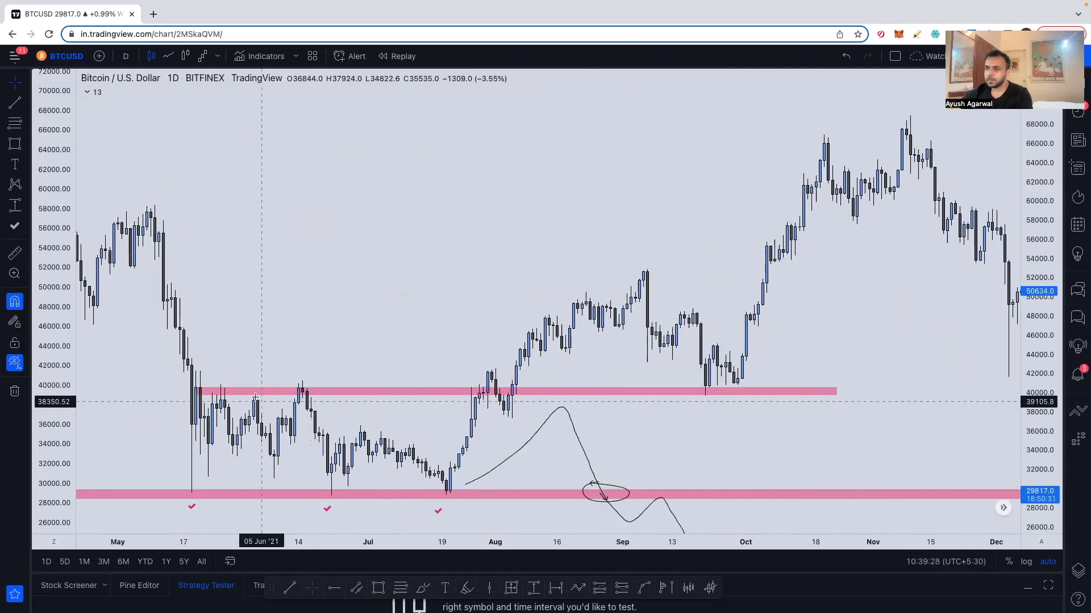
Place X marks above the May, mid-June and late-July 2021 rejections at the upper zone.
left_click(27, 227)
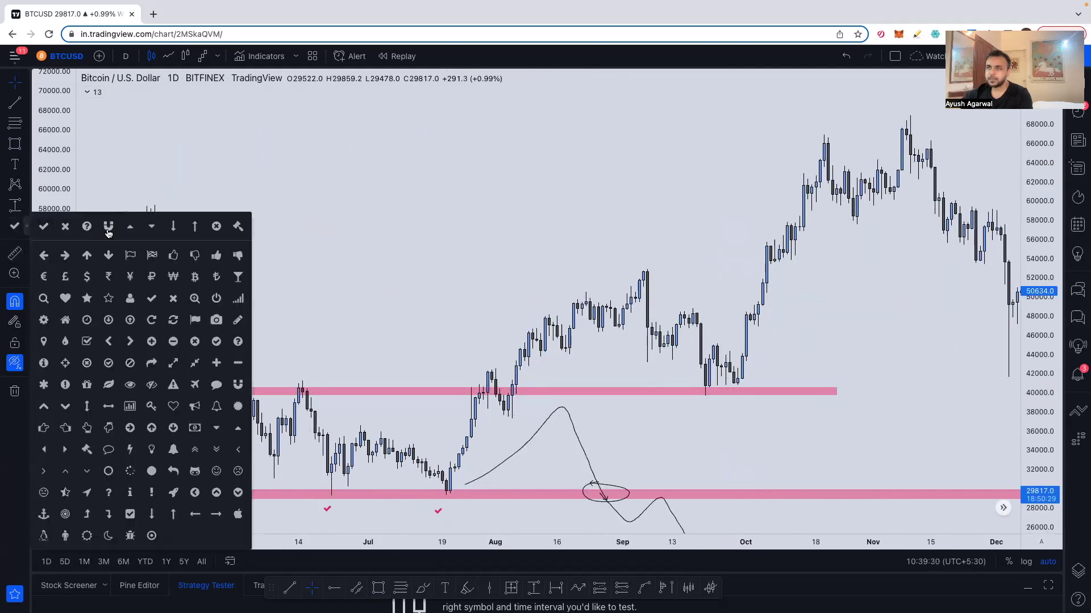
left_click(63, 228)
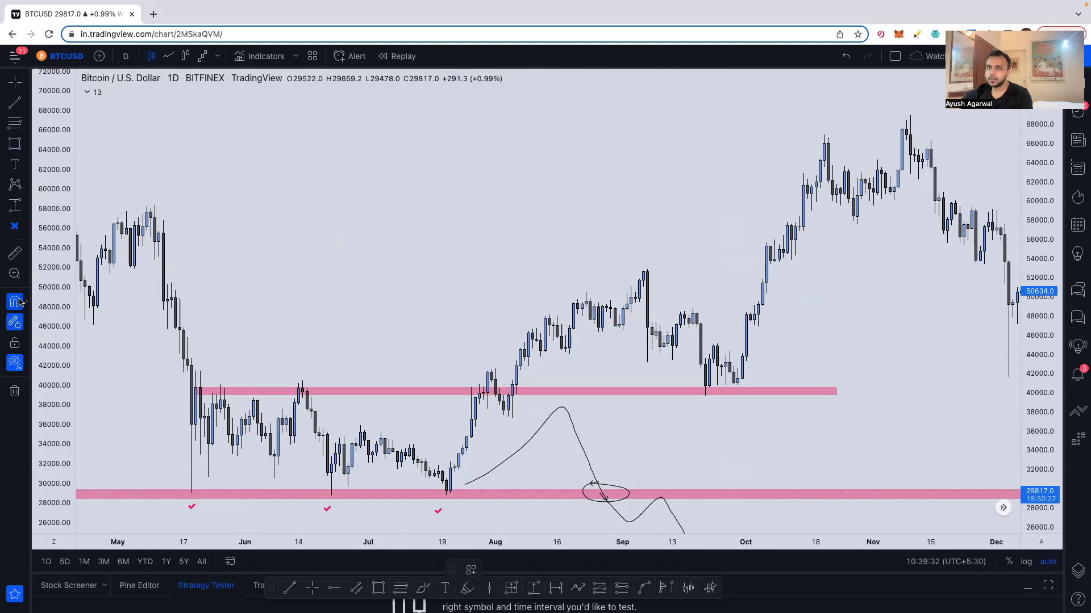
left_click(195, 383)
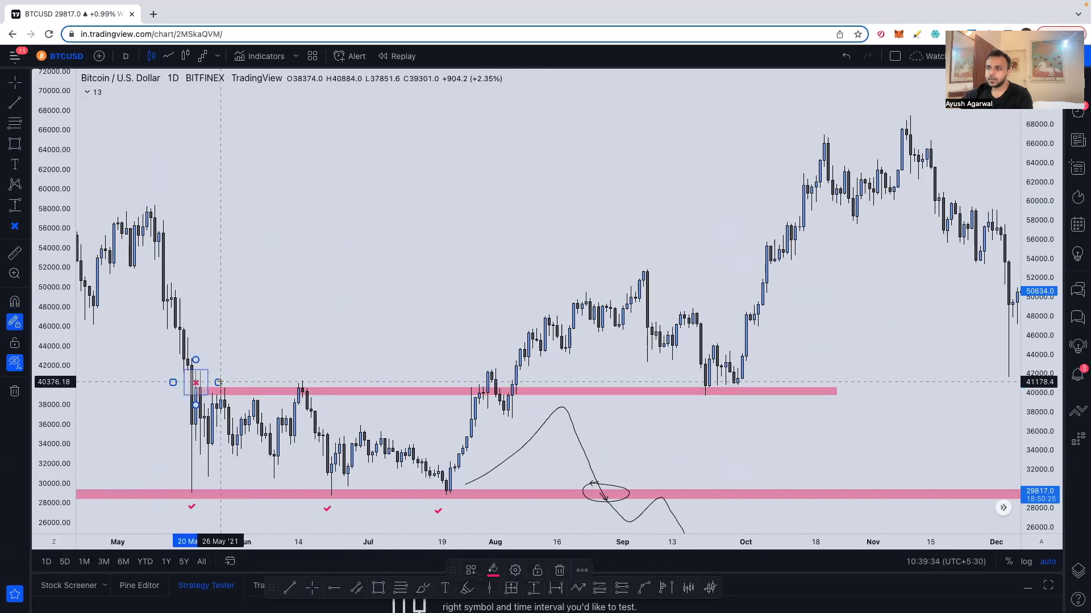
left_click_drag(195, 383, 220, 381)
left_click(302, 382)
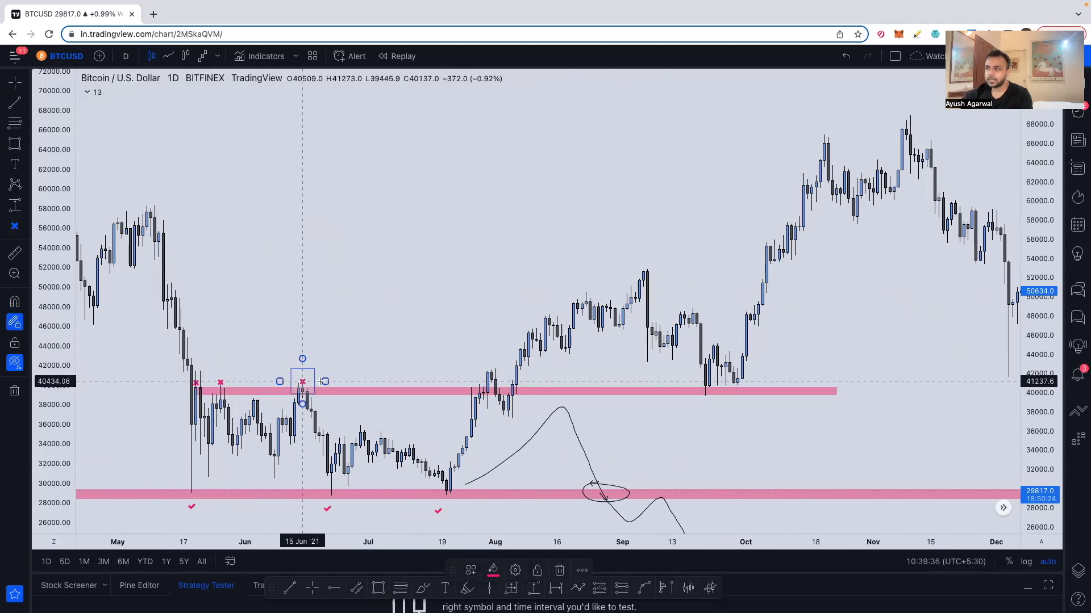
left_click(470, 383)
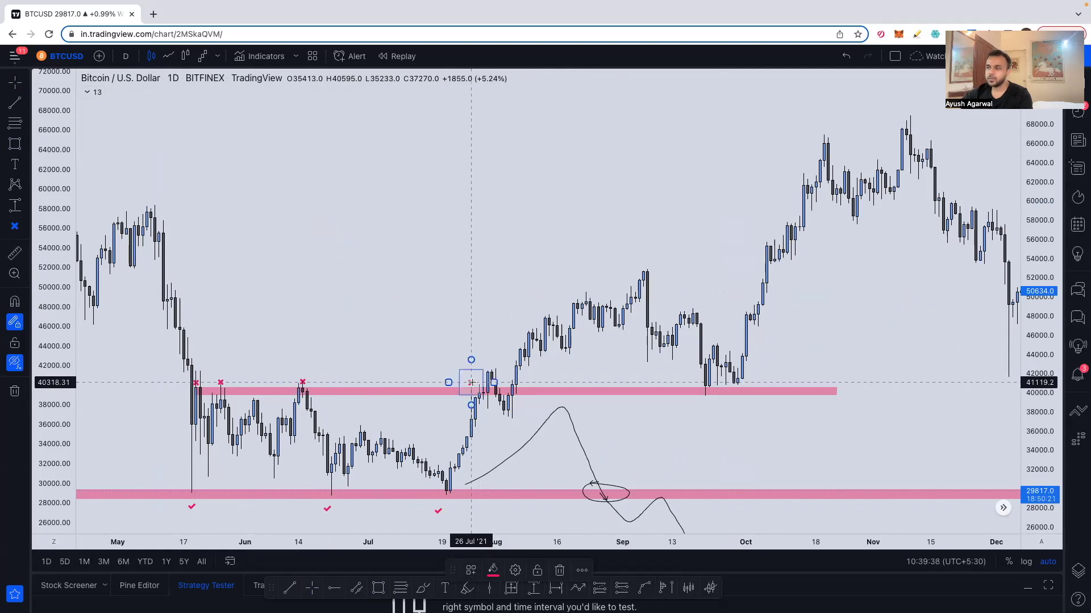
Adjust the May X mark onto the 21 May candle and recheck the upper pink zone.
left_click(203, 387)
left_click_drag(203, 388, 228, 386)
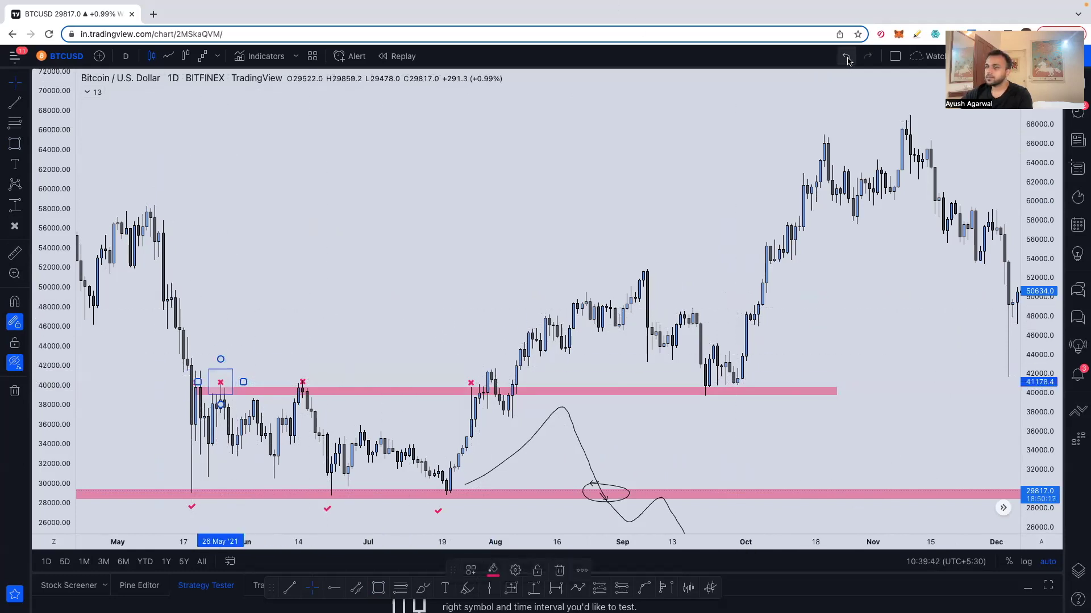
left_click(386, 279)
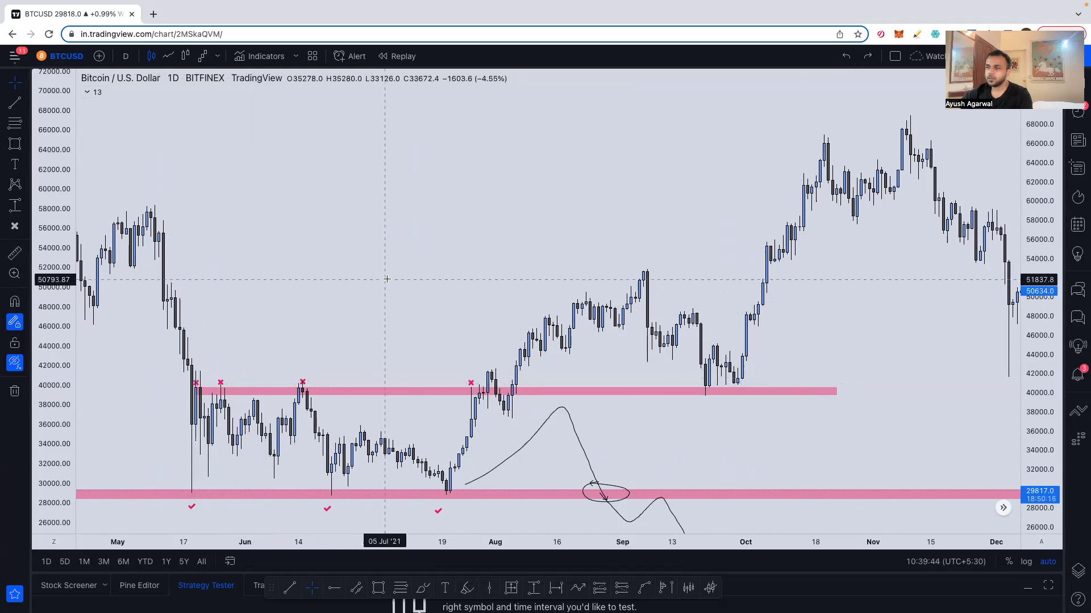
left_click(185, 382)
left_click_drag(195, 382, 198, 376)
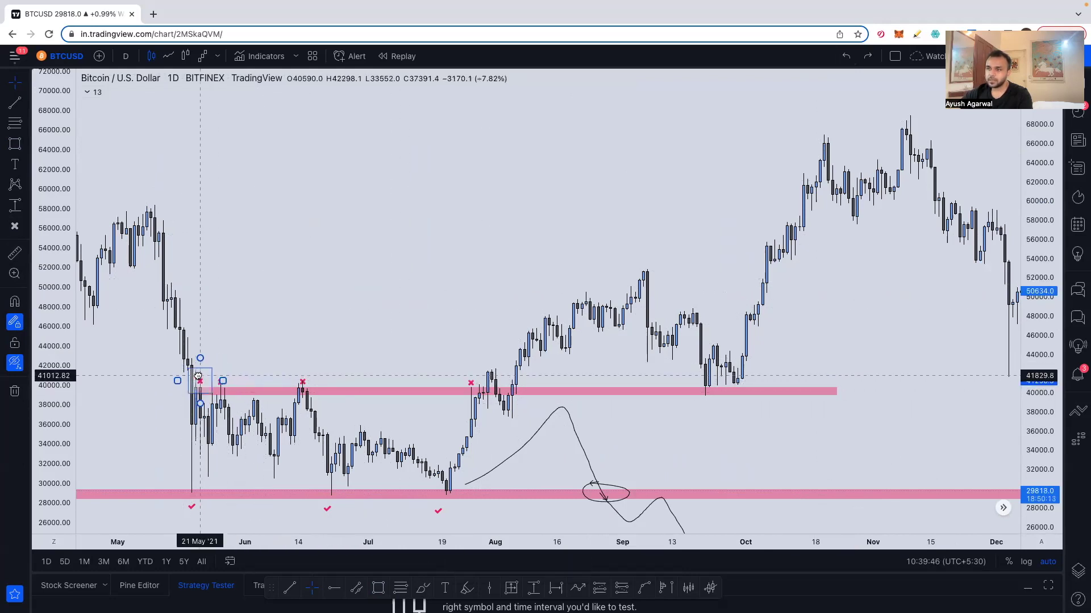
left_click(522, 394)
left_click(191, 376)
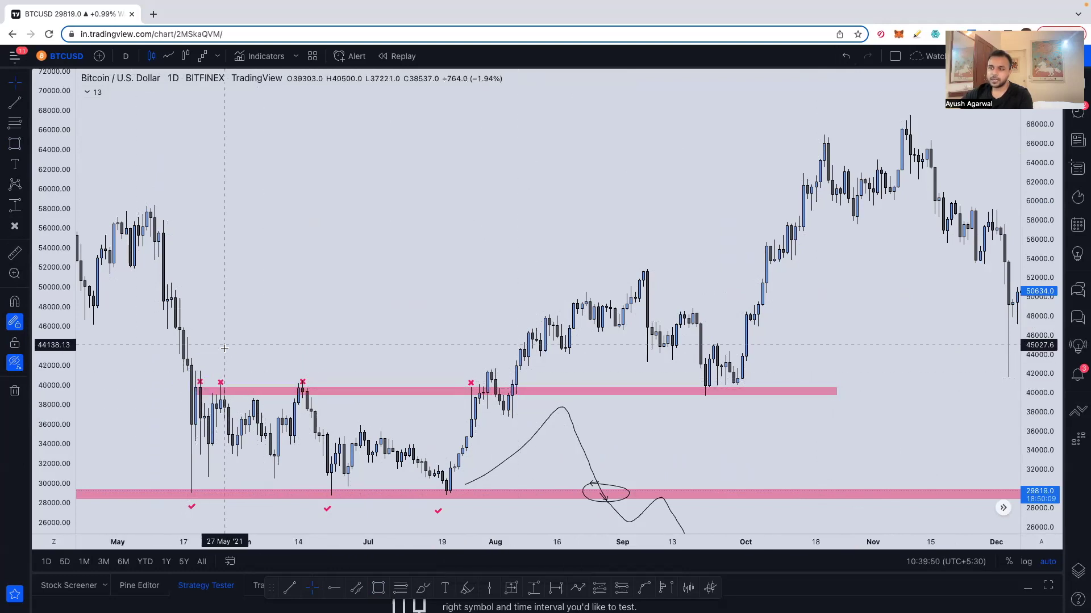
left_click(516, 391)
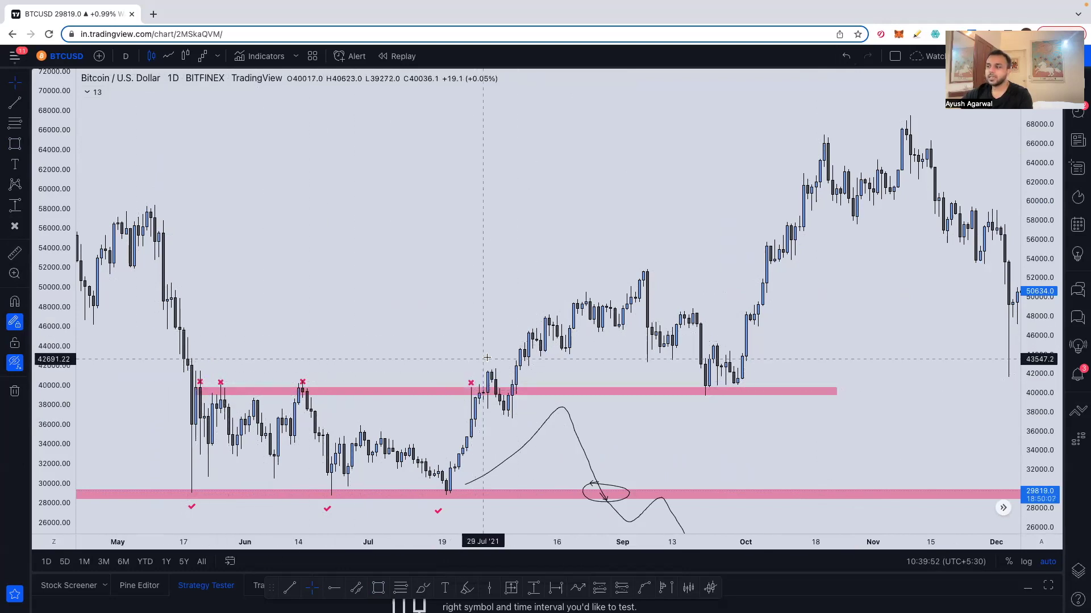
left_click(589, 358)
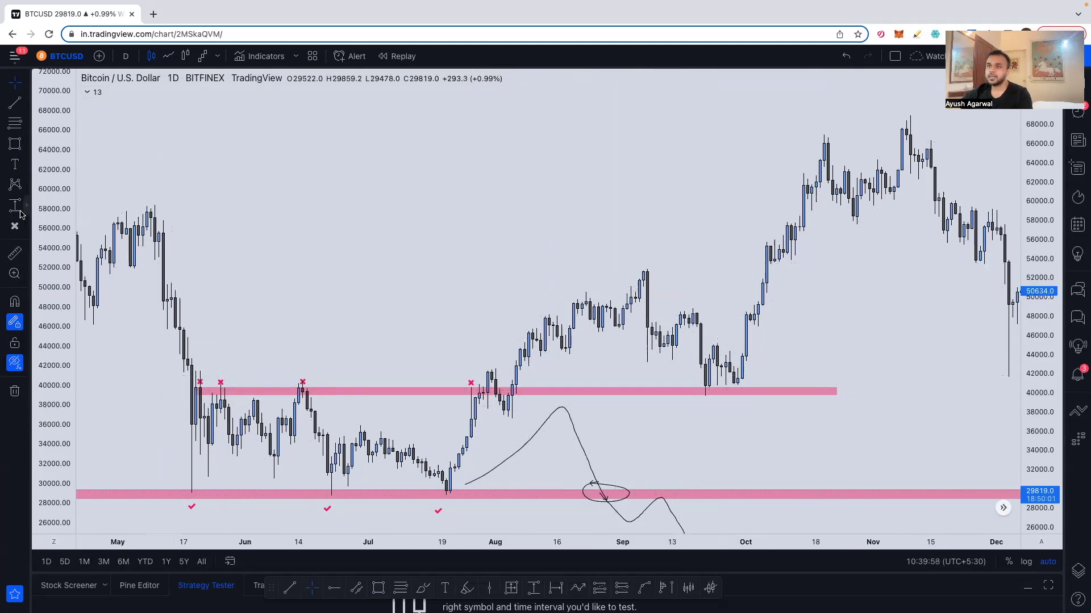
Place a blue check mark under the late-September 2021 bounce off the upper zone.
left_click(29, 229)
left_click(63, 228)
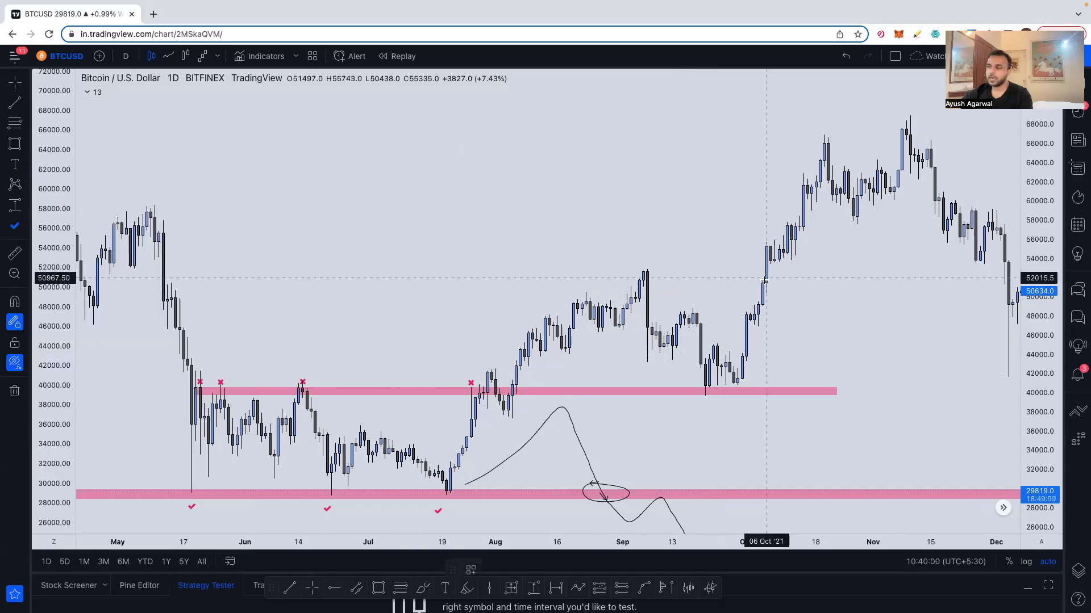
left_click(720, 401)
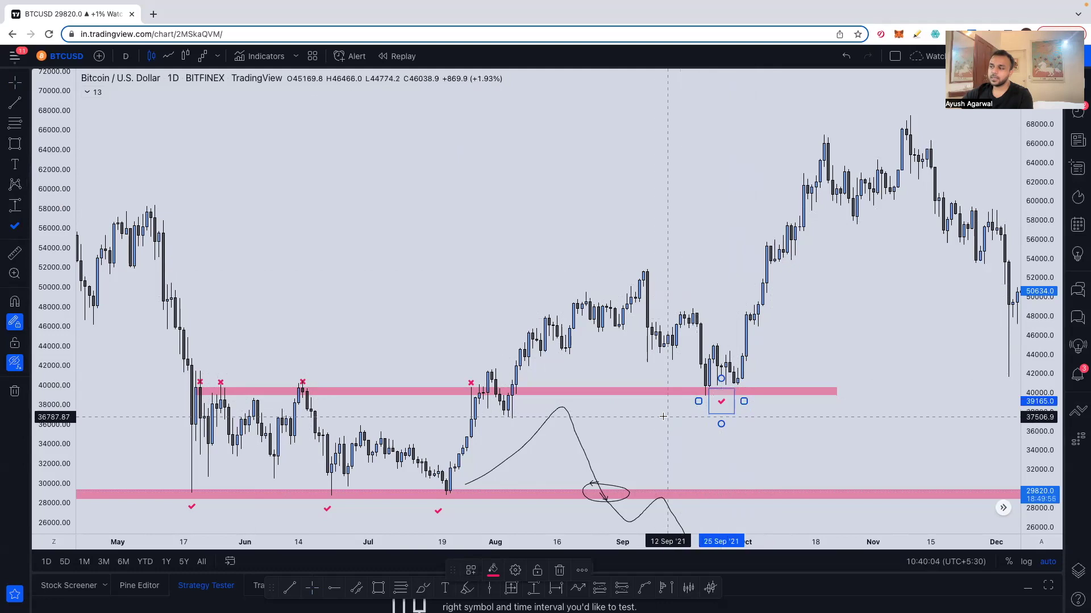
left_click(496, 571)
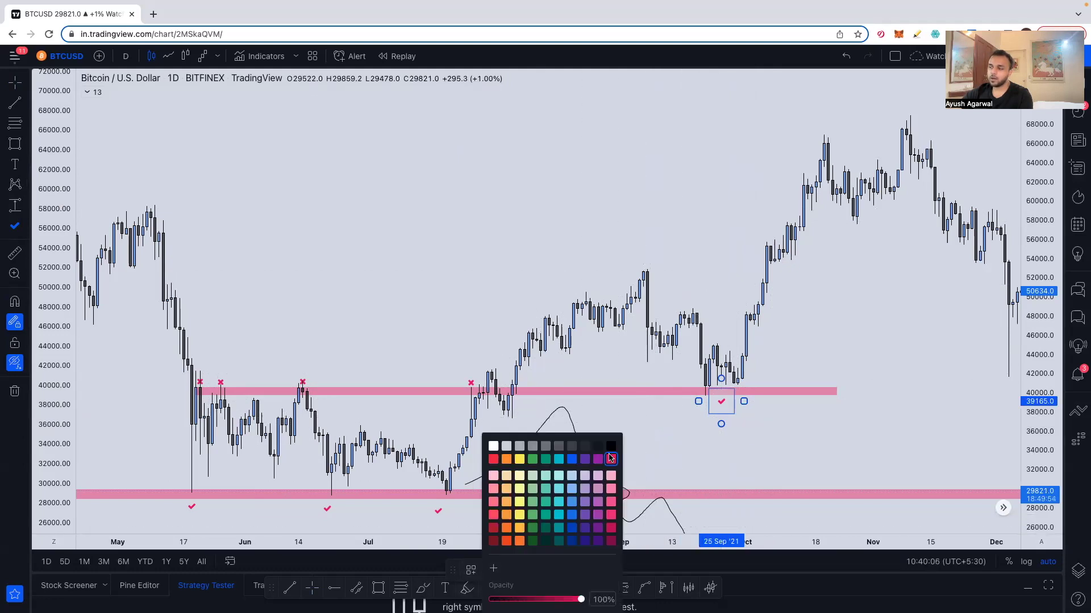
left_click(573, 460)
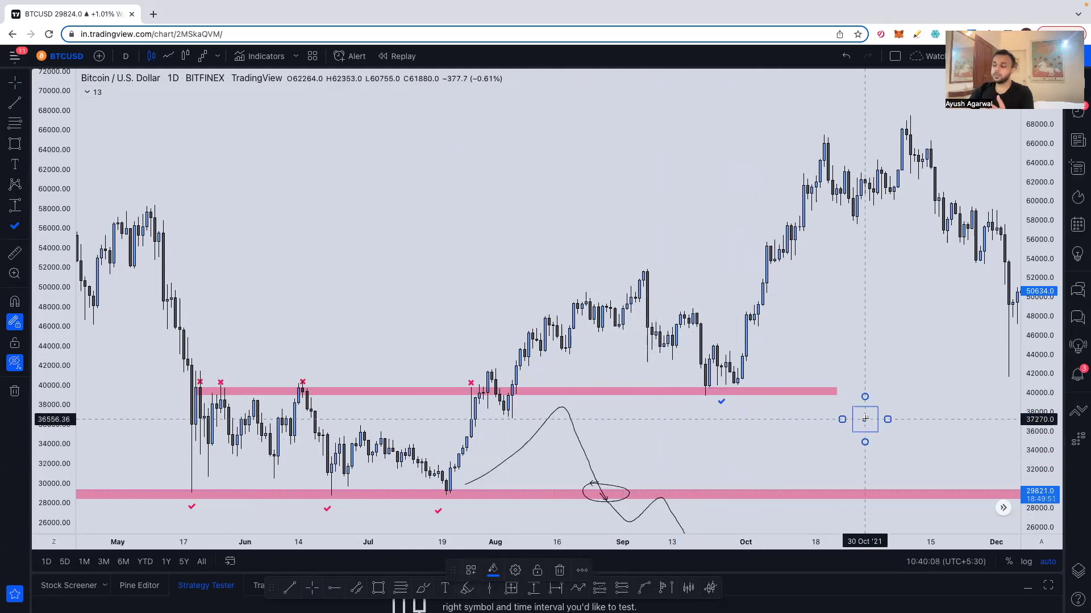
key("Escape")
key("Escape")
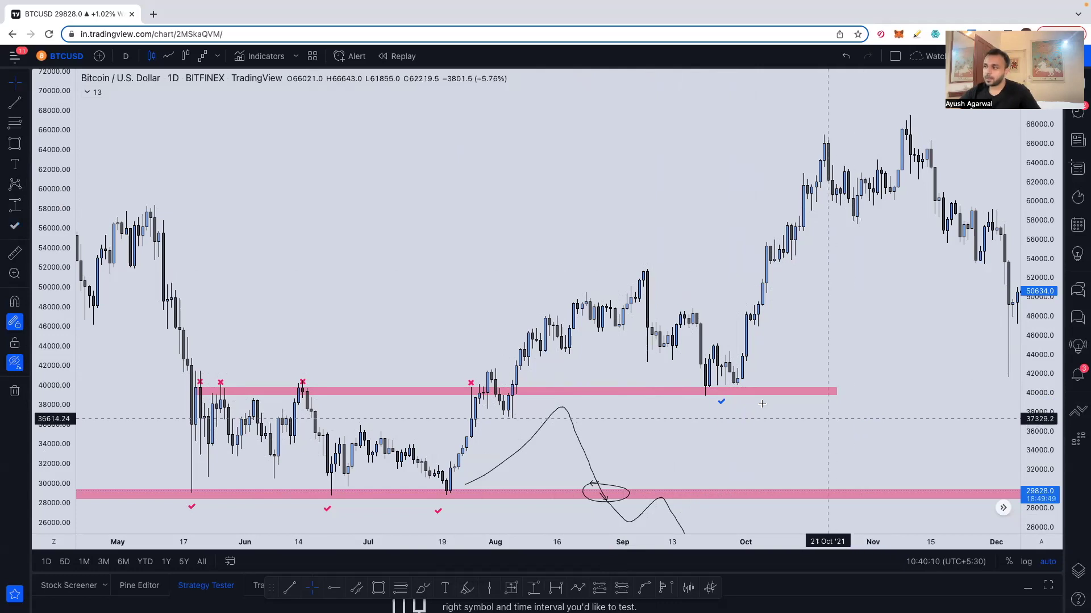
Zoom out and pan the chart to show May 2021 through early 2022.
scroll(845, 307, "down", 5)
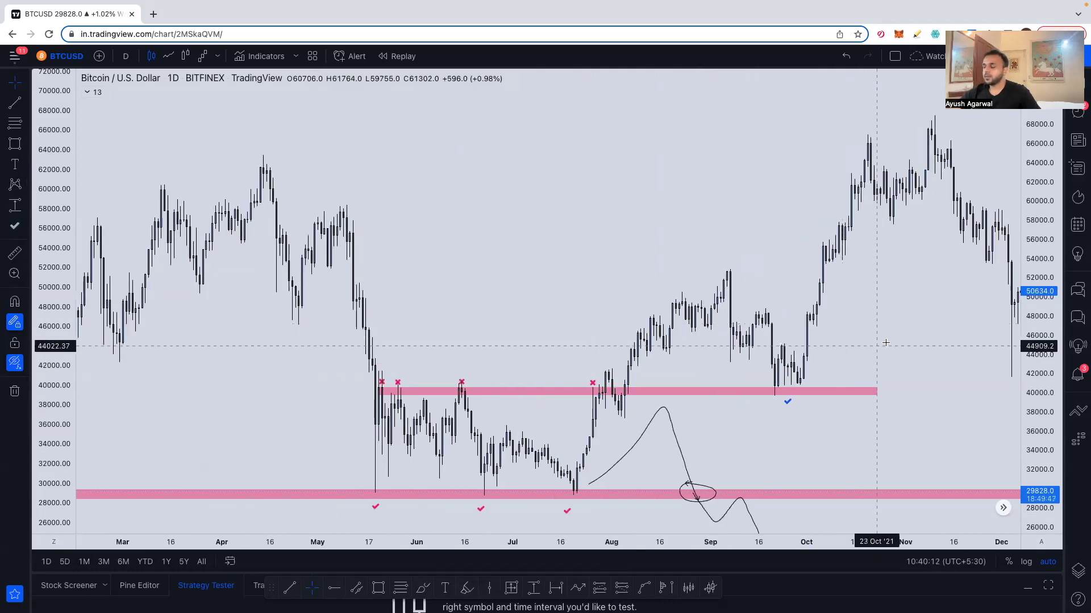
scroll(703, 347, "right", 5)
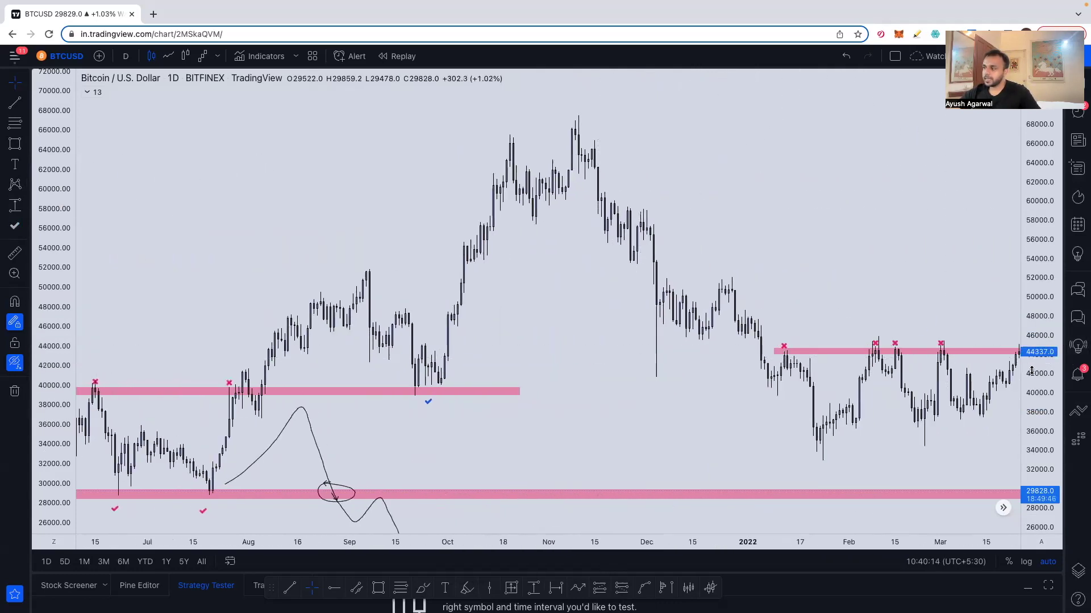
scroll(498, 433, "down", 2)
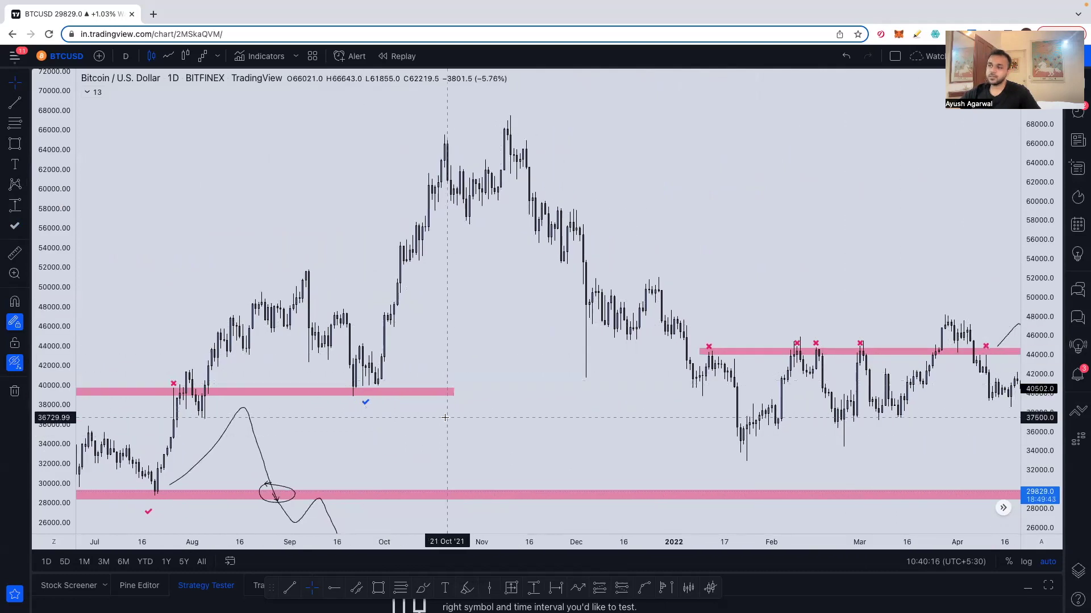
left_click_drag(504, 433, 648, 433)
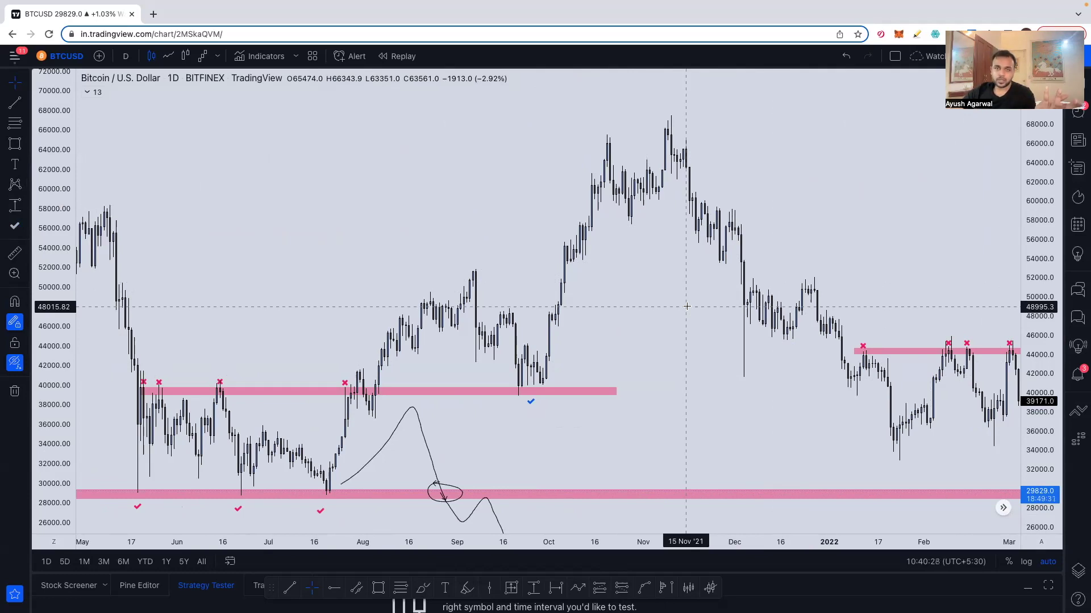
scroll(598, 432, "down", 1)
left_click_drag(599, 432, 823, 428)
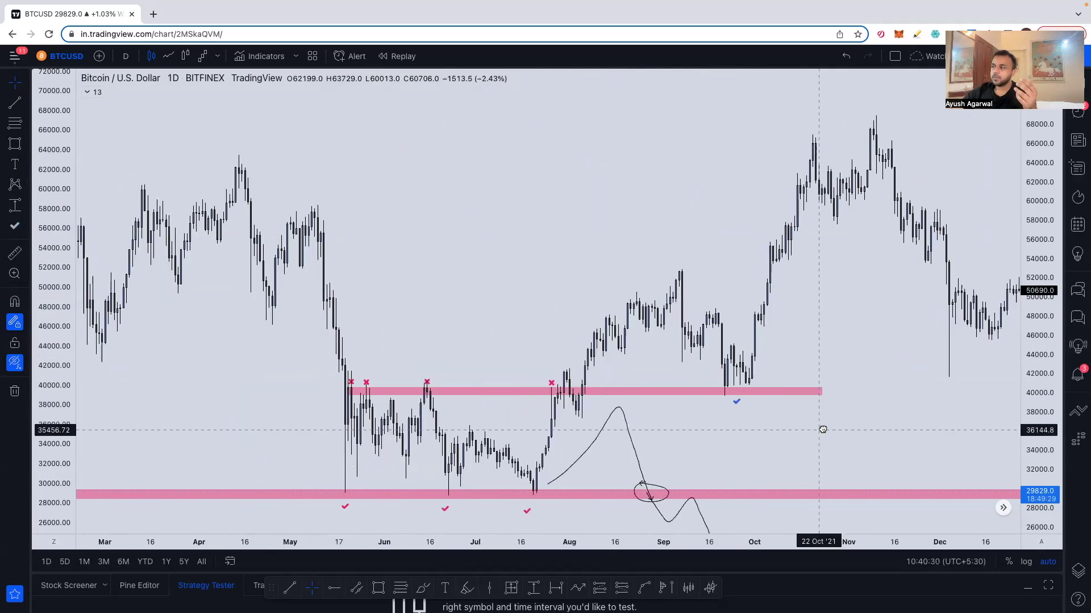
left_click_drag(853, 470, 860, 354)
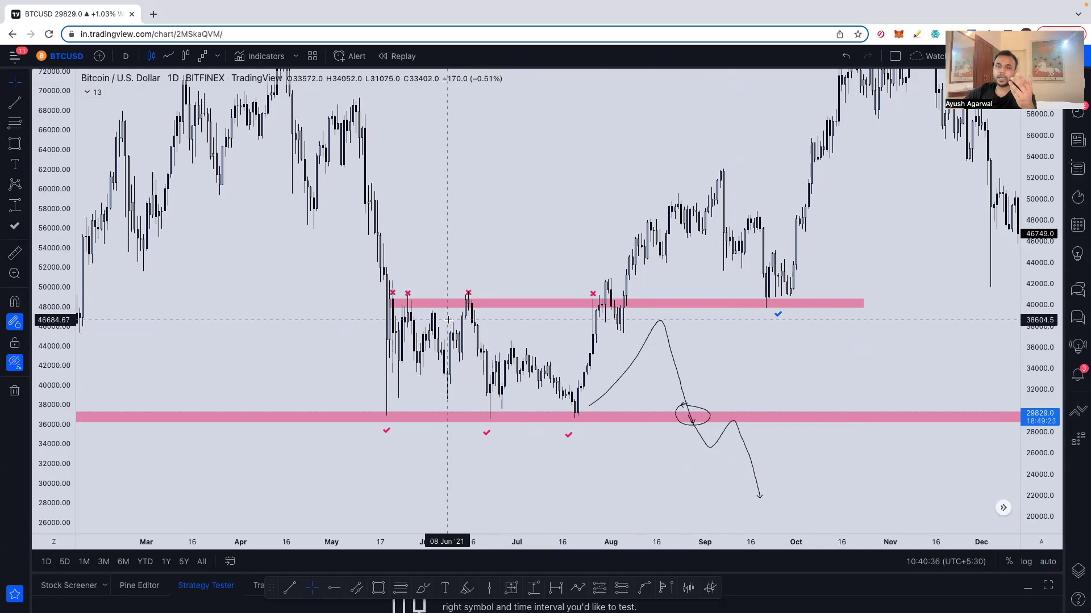
left_click(395, 304)
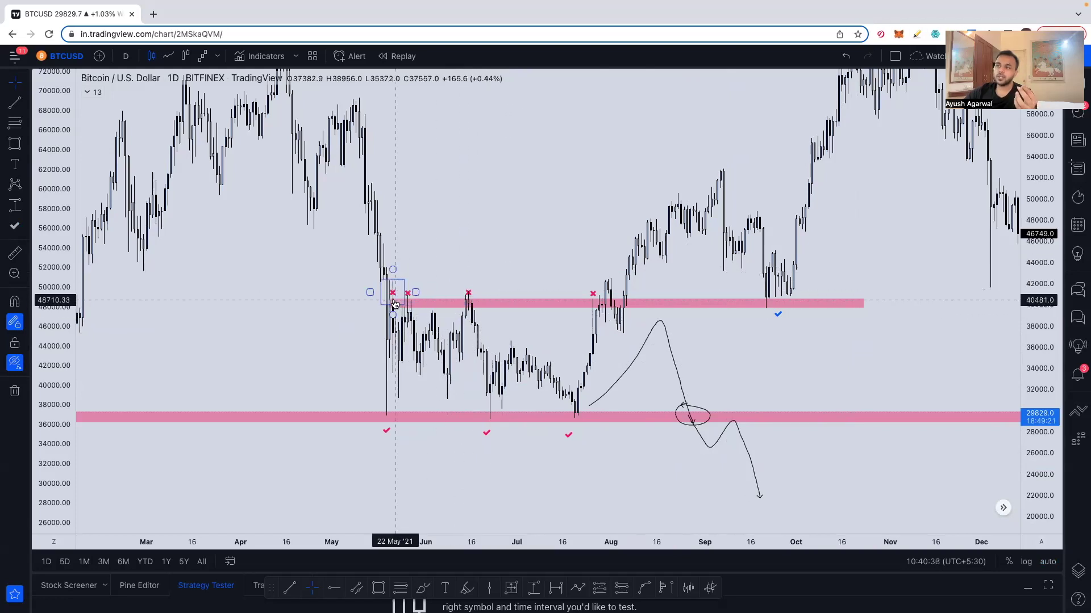
left_click(411, 298)
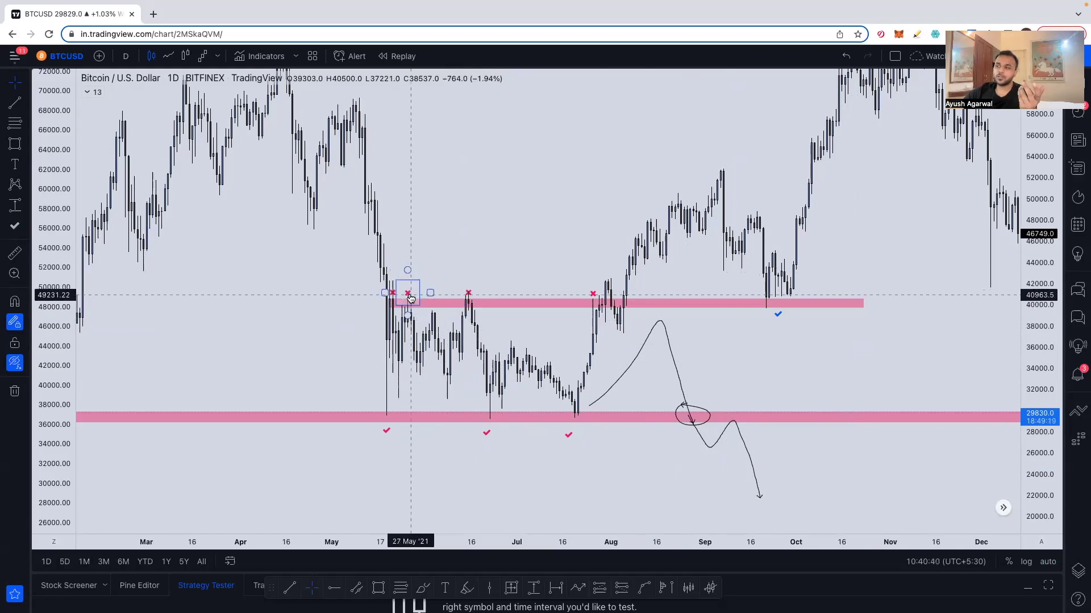
left_click(469, 298)
left_click(595, 301)
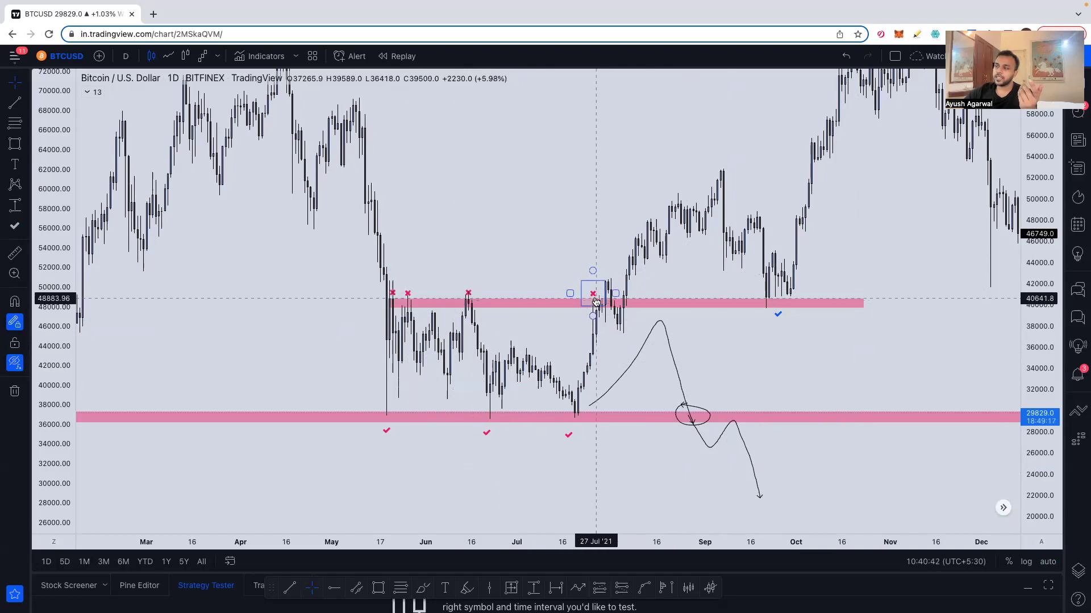
left_click(624, 324)
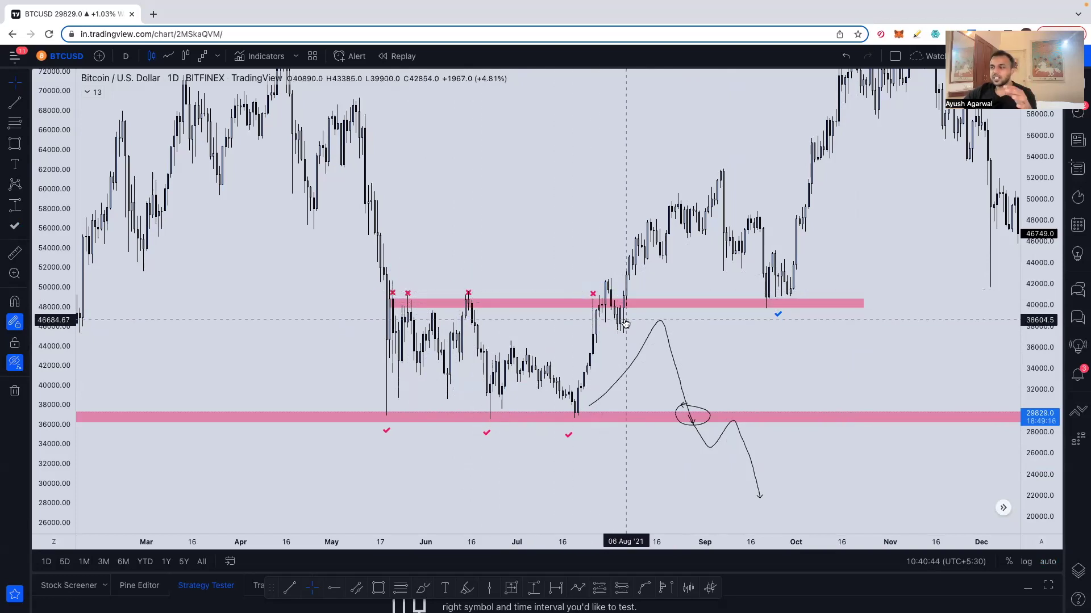
left_click(388, 432)
left_click(489, 431)
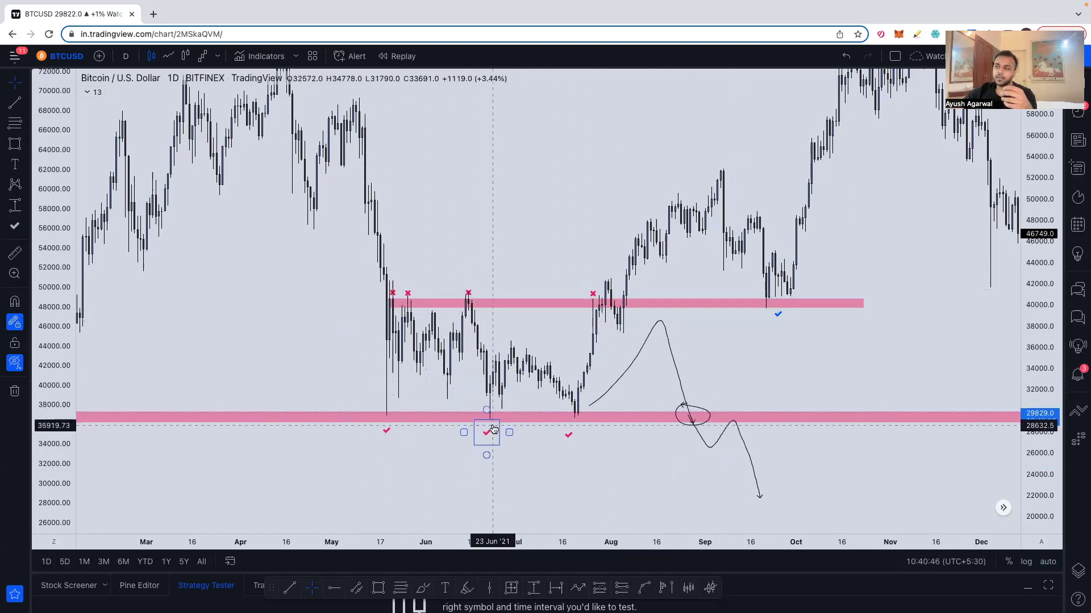
left_click(602, 446)
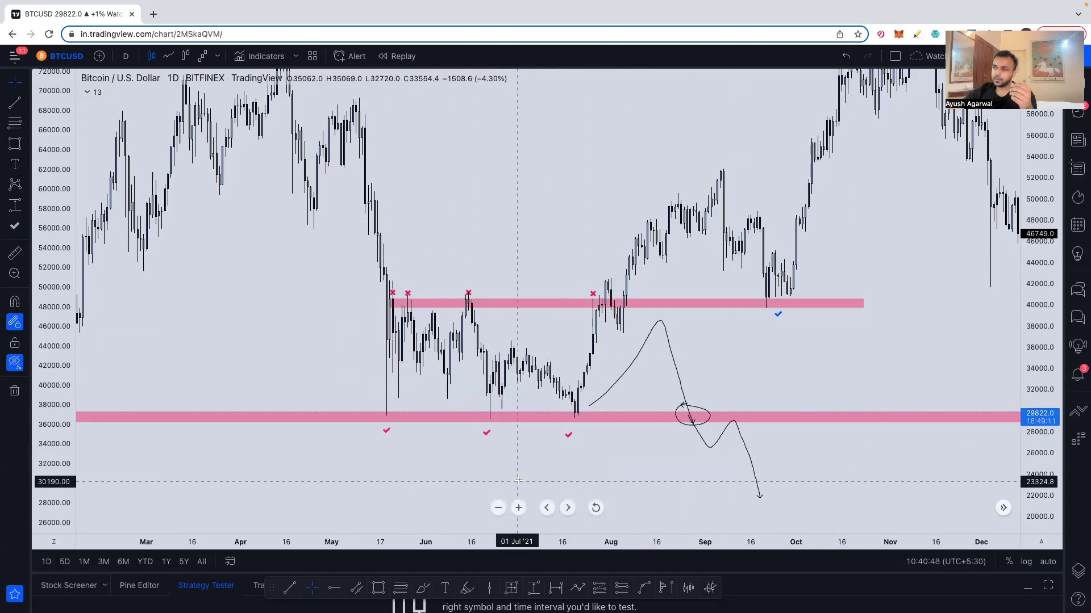
Pan and zoom out so the chart runs from about July 2021 into mid-2022.
scroll(494, 398, "right", 10)
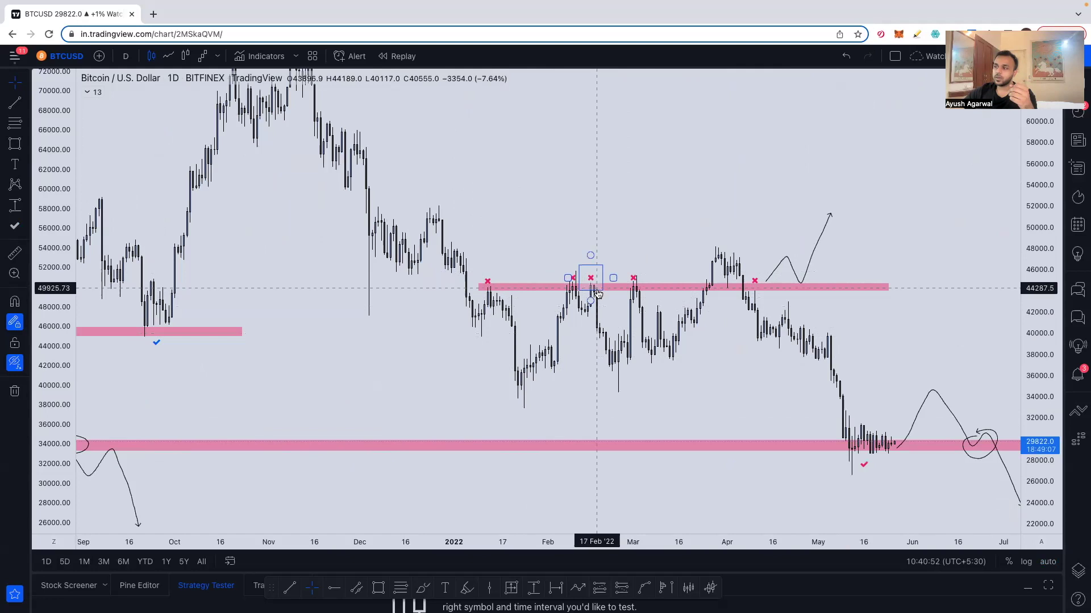
scroll(630, 202, "down", 1)
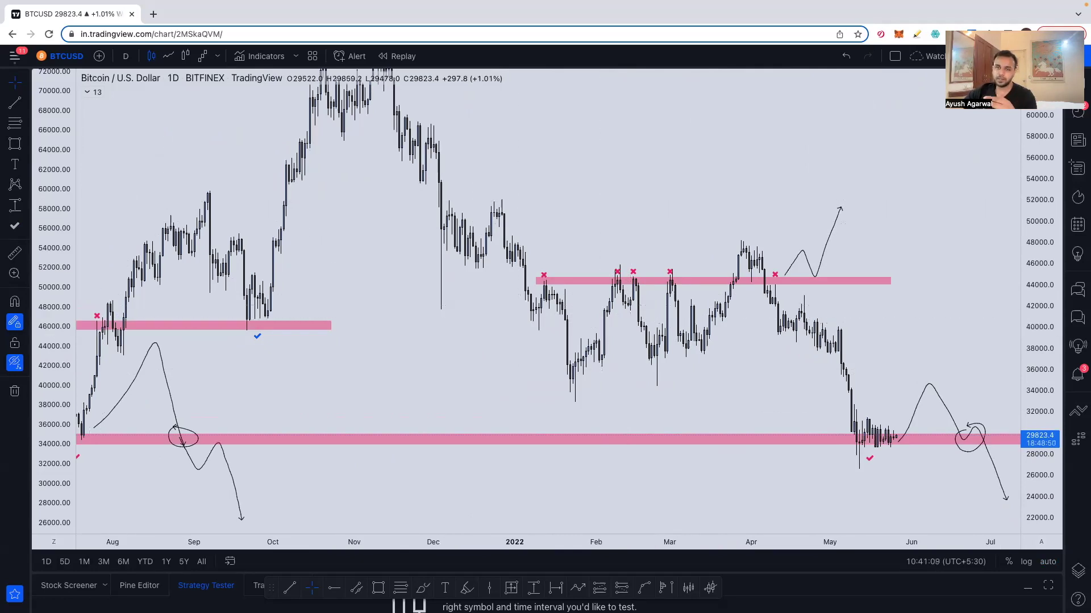
left_click_drag(679, 191, 757, 207)
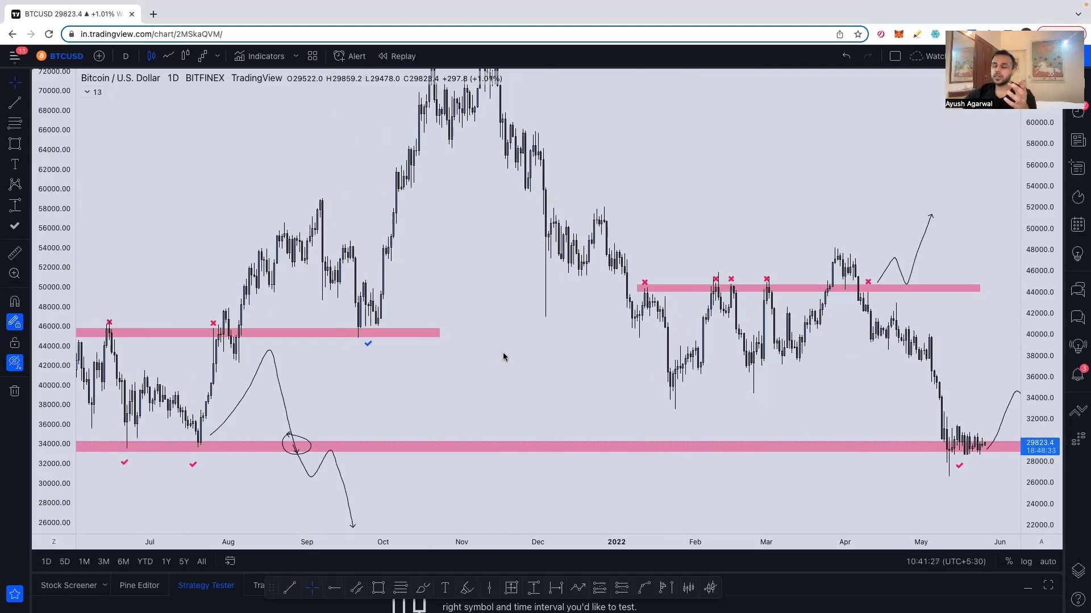
left_click_drag(451, 377, 335, 376)
left_click(495, 278)
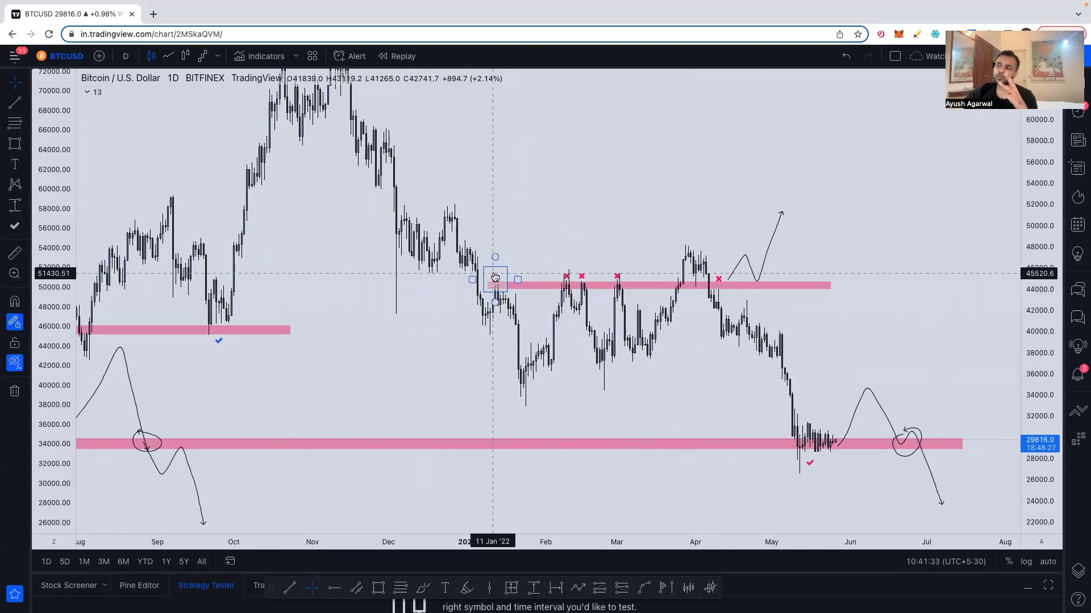
left_click(566, 277)
left_click(581, 277)
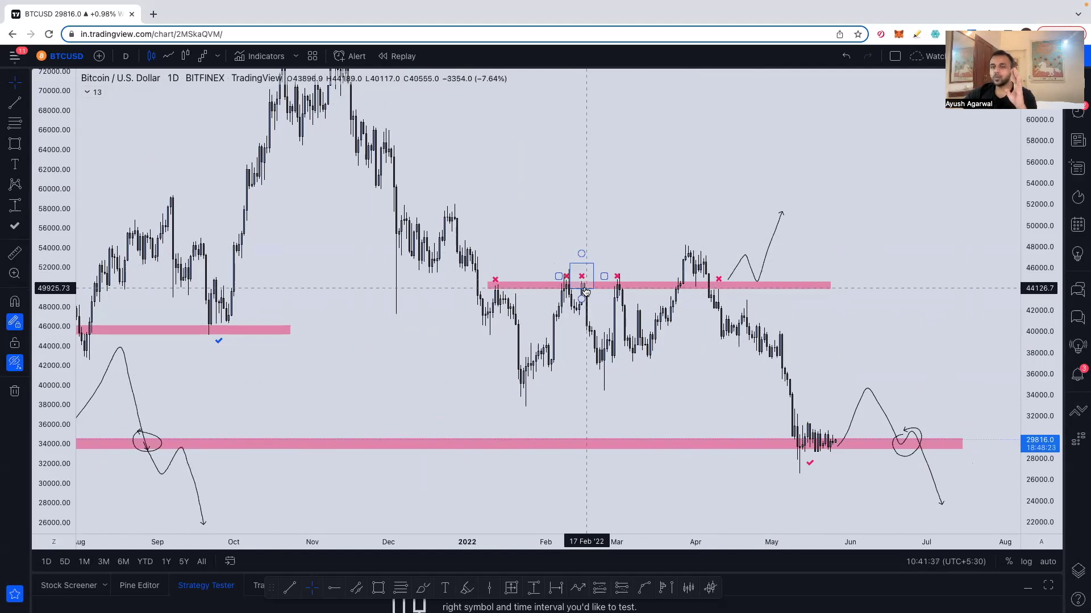
left_click(615, 203)
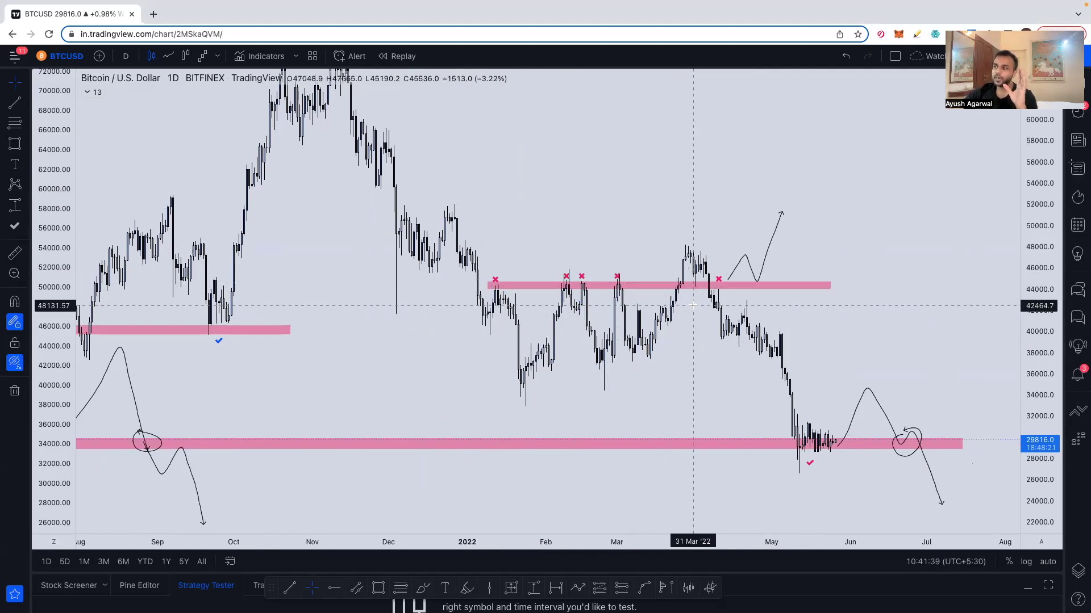
left_click(675, 285)
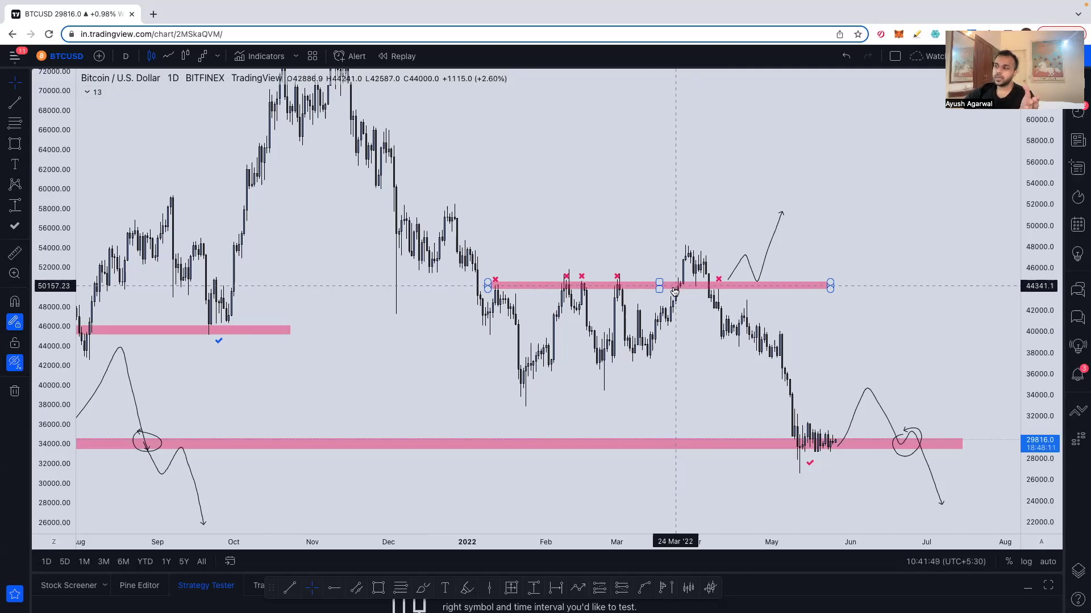
left_click(653, 291)
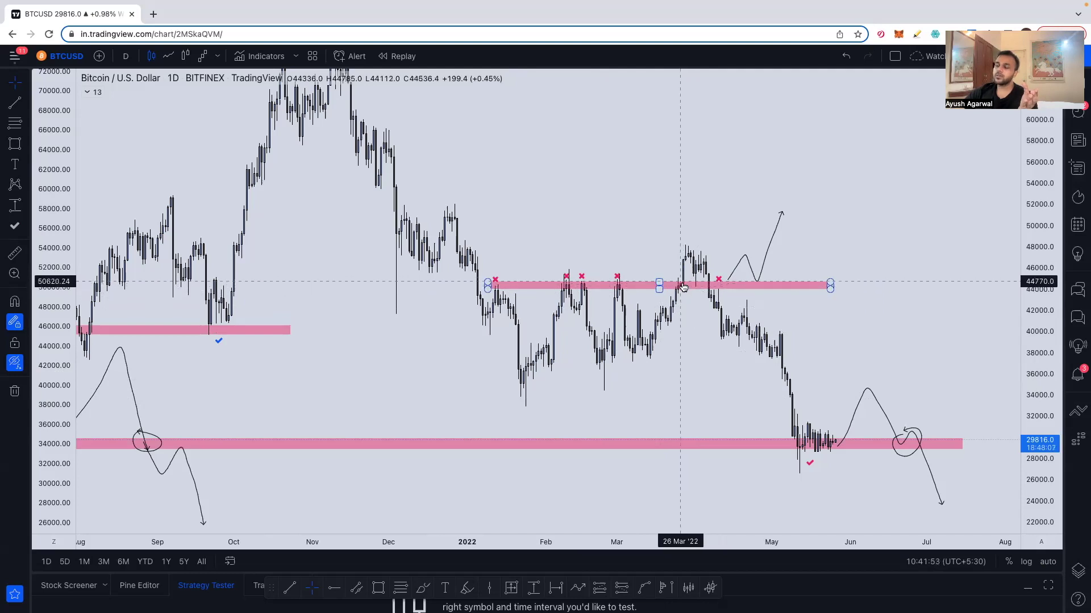
left_click_drag(414, 385, 577, 378)
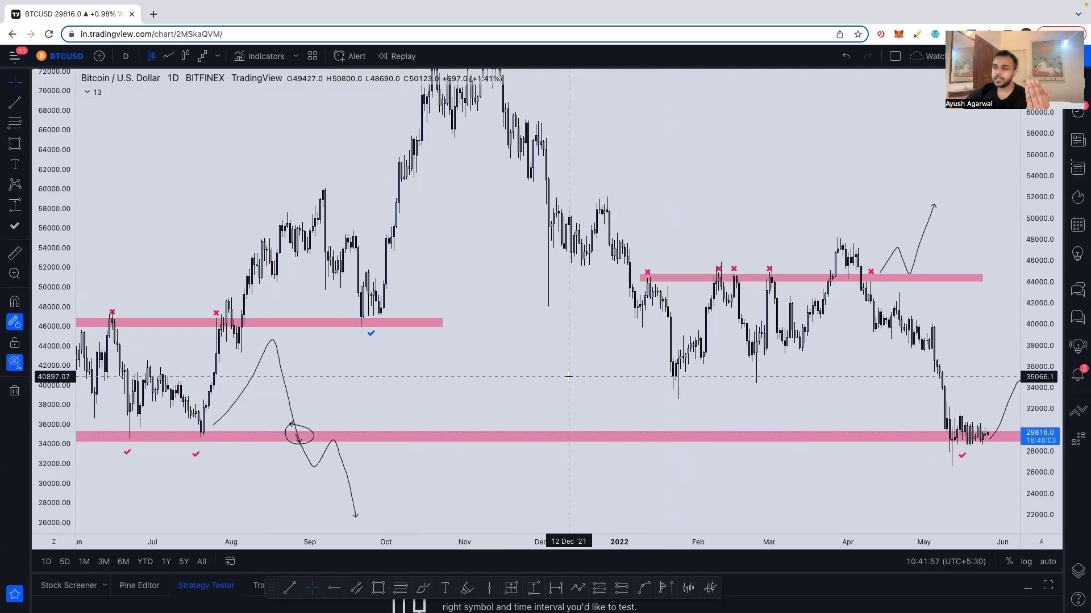
Fit 2021 through early 2022 on screen with the price scale spanning 8,000–68,000.
left_click_drag(522, 377, 707, 368)
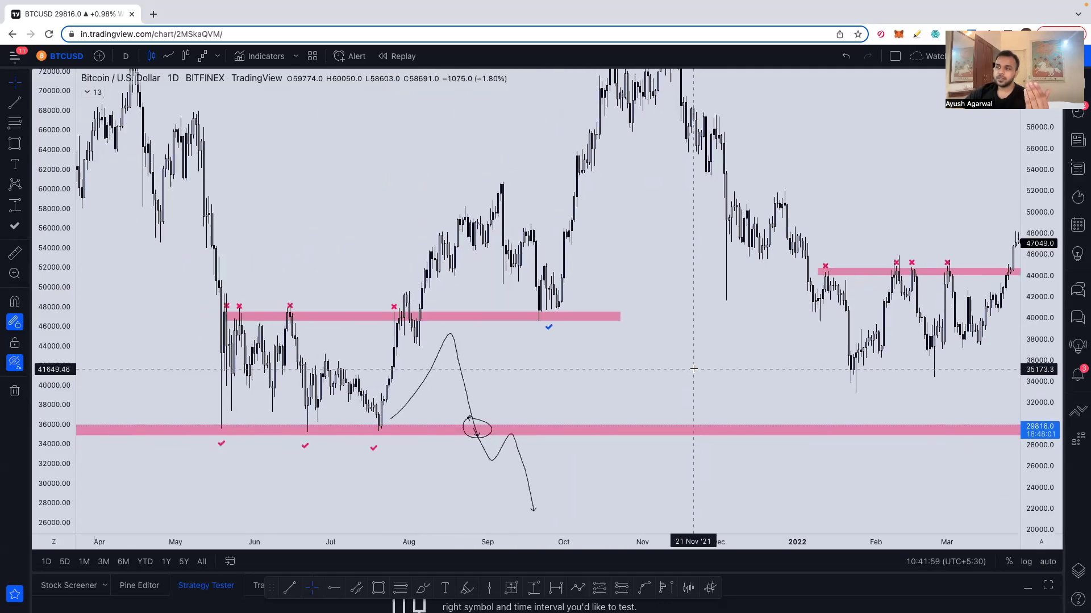
left_click(414, 324)
left_click(618, 193)
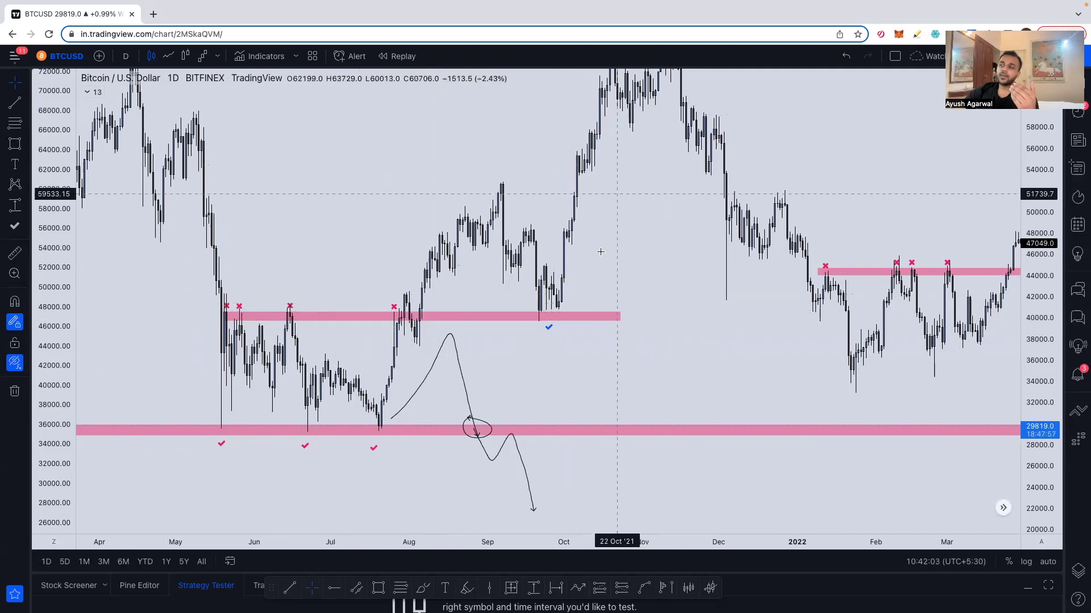
scroll(568, 367, "left", 5)
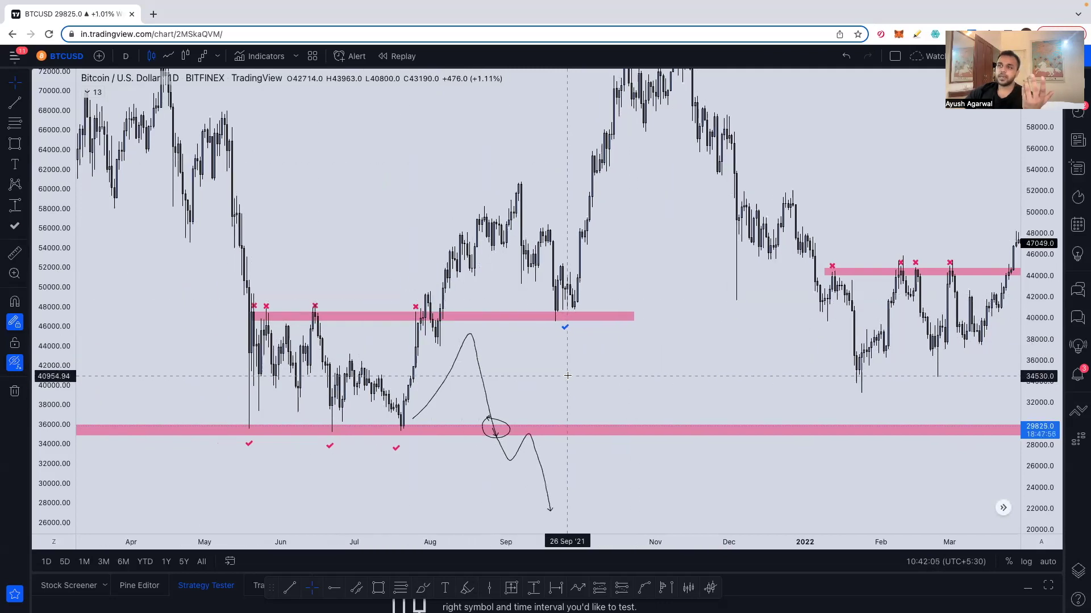
left_click_drag(1037, 206, 1036, 264)
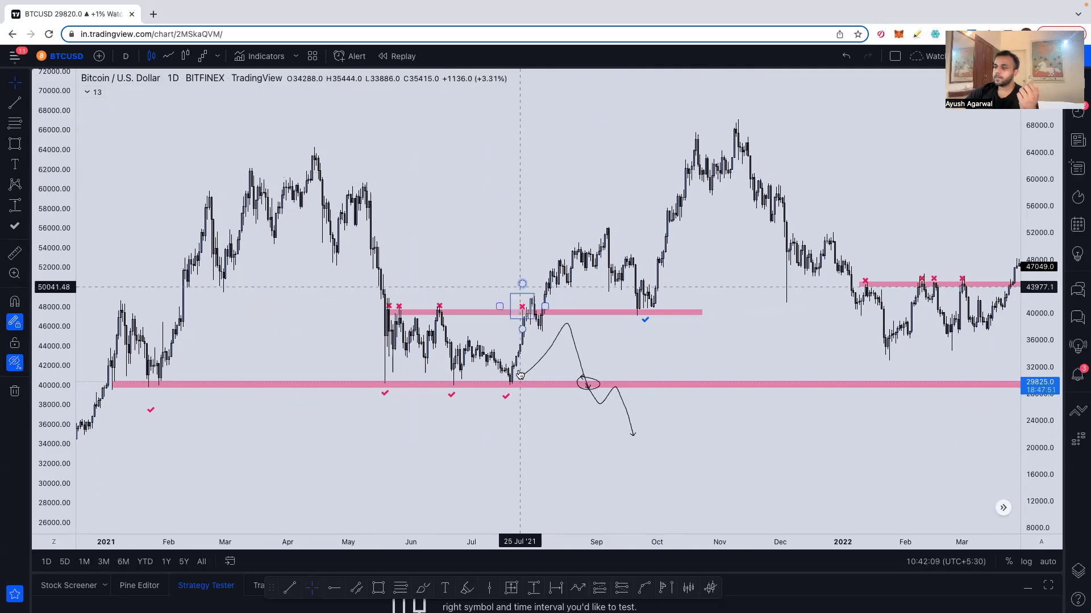
left_click(378, 588)
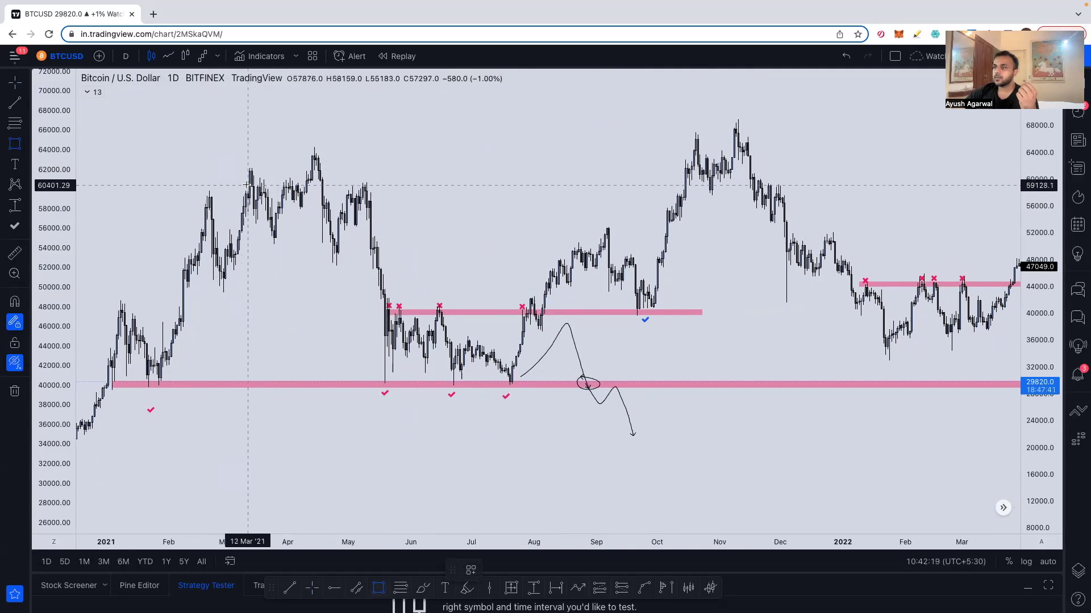
Draw a new pink zone around 58,000–60,000 from February 2021 to January 2022.
left_click(169, 56)
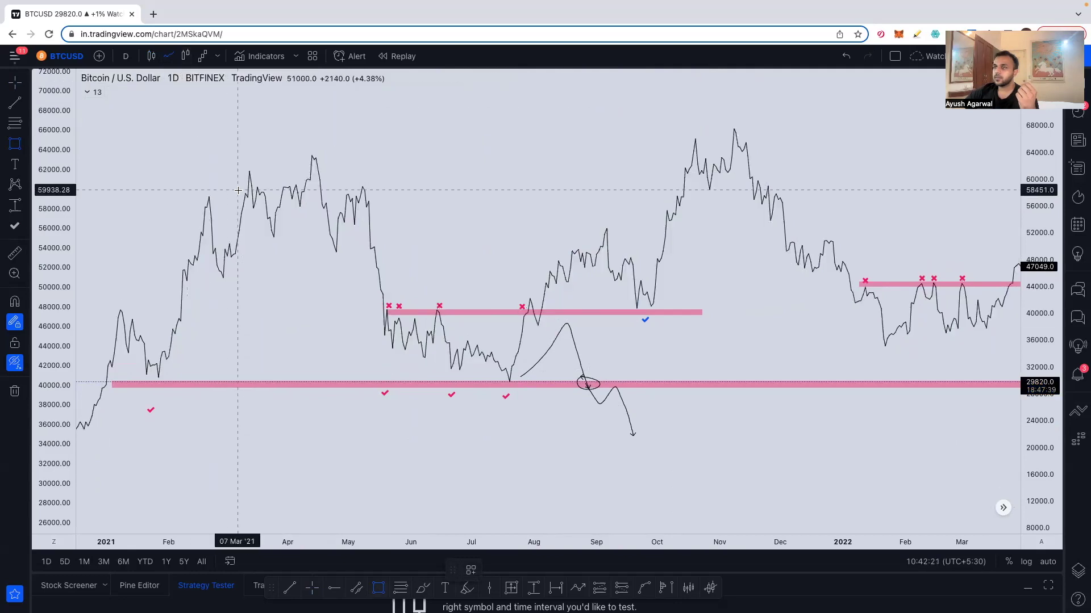
left_click_drag(203, 183, 675, 194)
left_click_drag(954, 185, 870, 185)
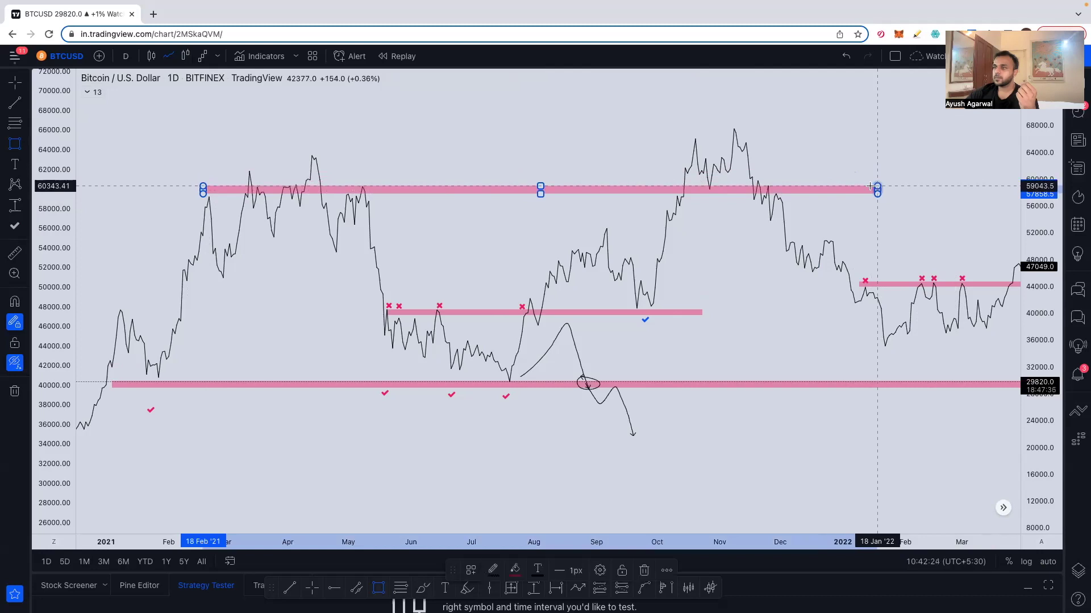
left_click(151, 57)
Exit full screen and switch to the 'Important nuances / tips' presentation slide.
mouse_move(661, 5)
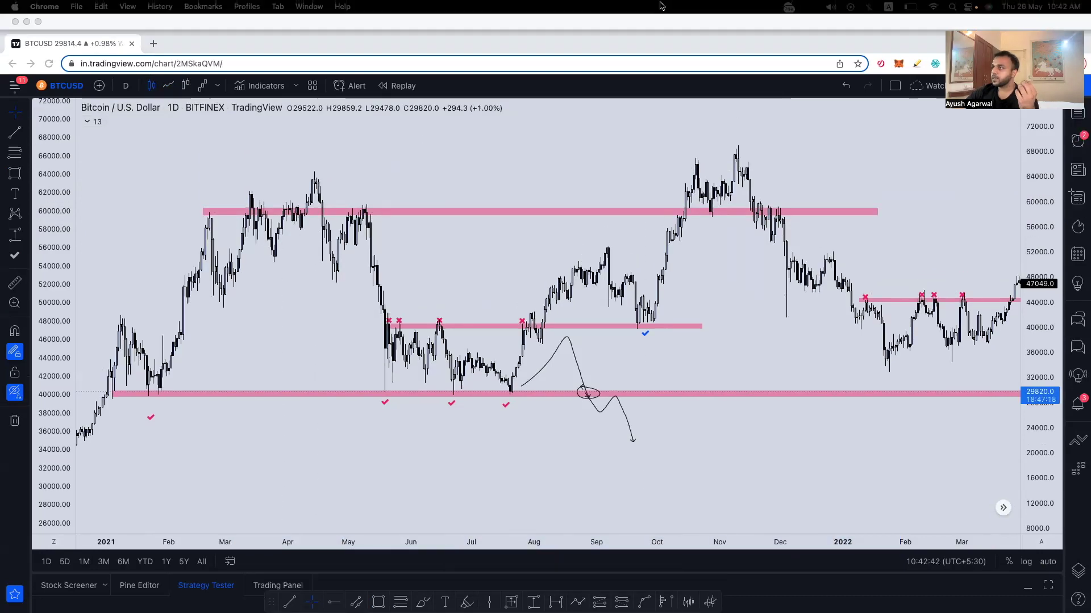
left_click(38, 21)
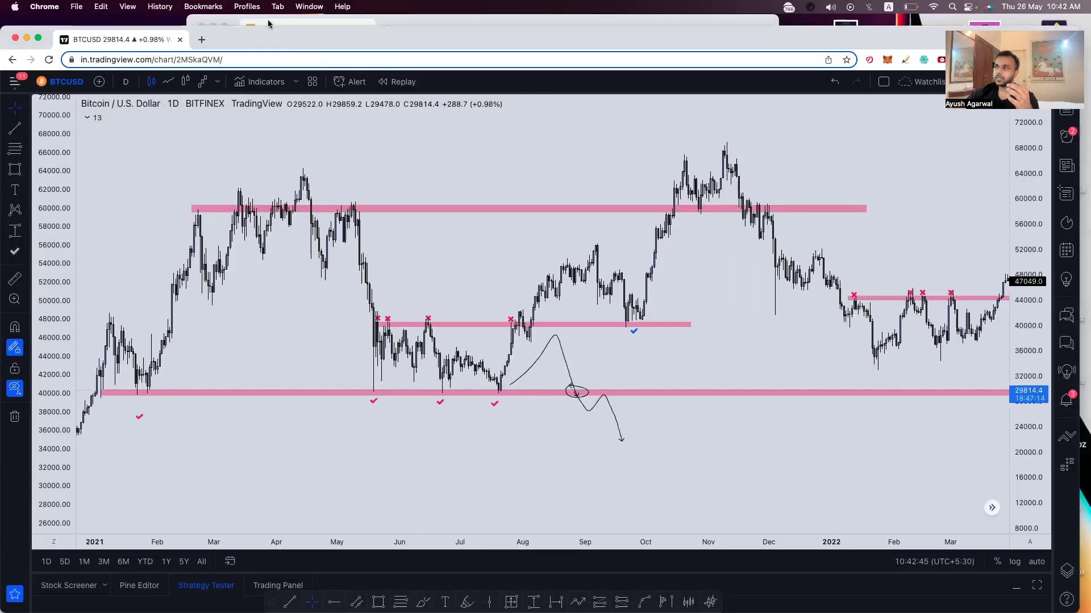
key("ctrl+Left")
key("Left")
key("Right")
key("Left")
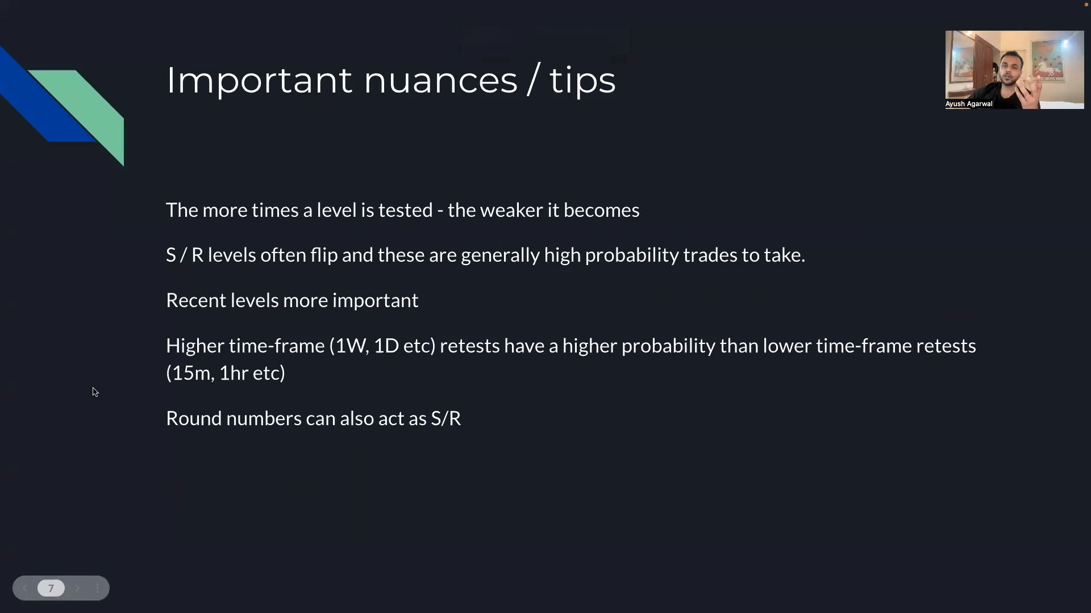